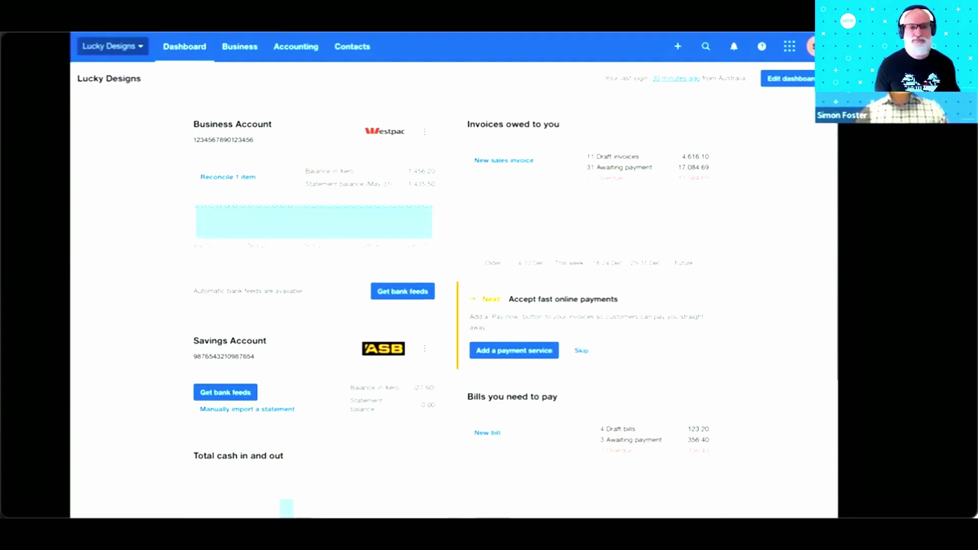
{"action": "left_click", "coordinate": [132, 47]}
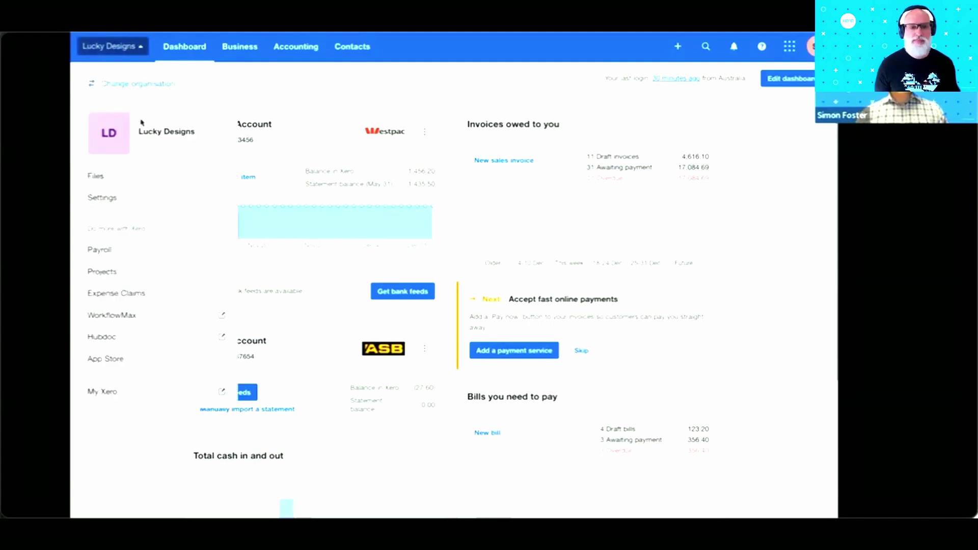
{"action": "left_click", "coordinate": [115, 198]}
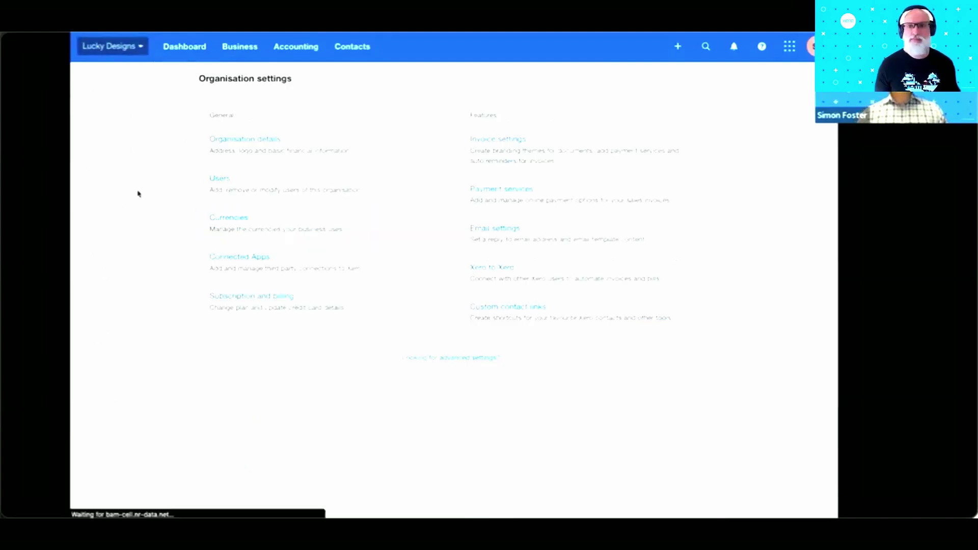
{"action": "left_click", "coordinate": [251, 138]}
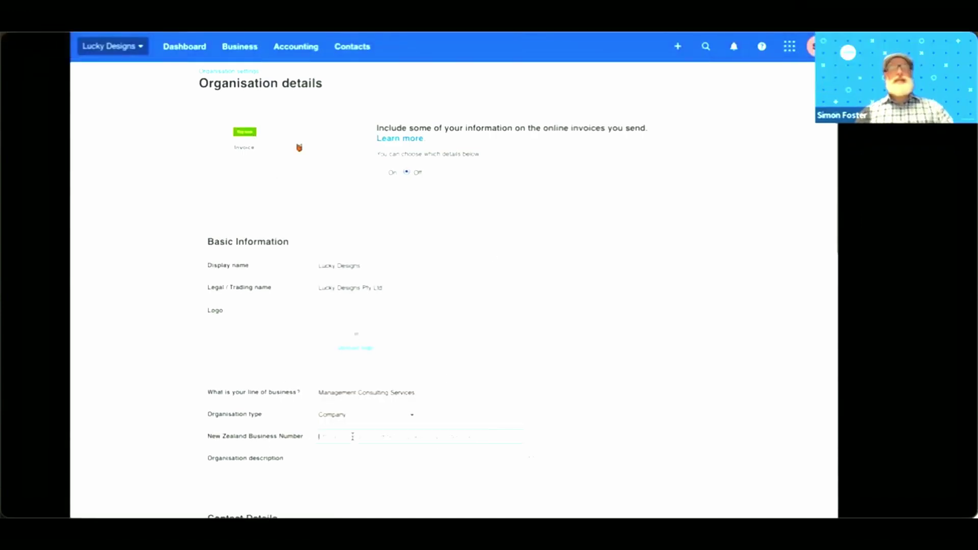
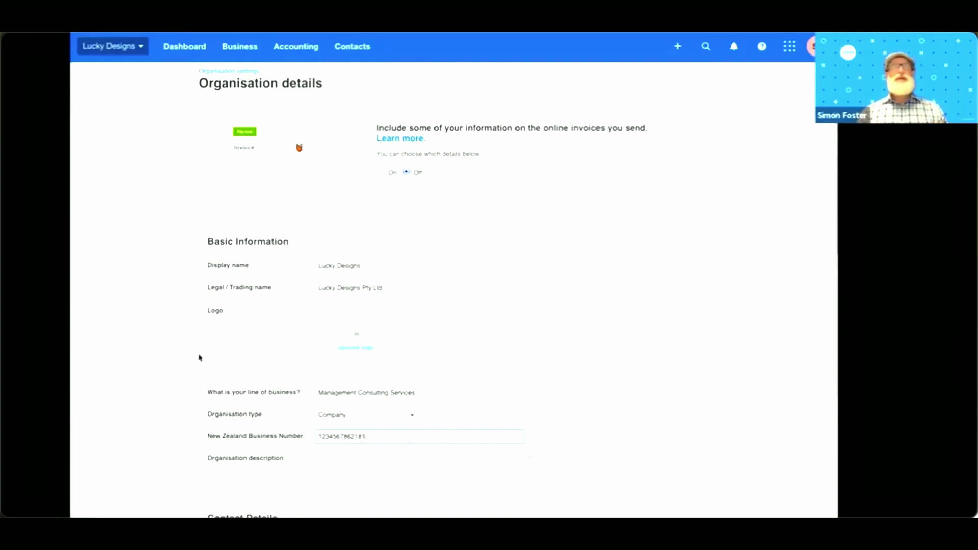
{"action": "left_click", "coordinate": [244, 46]}
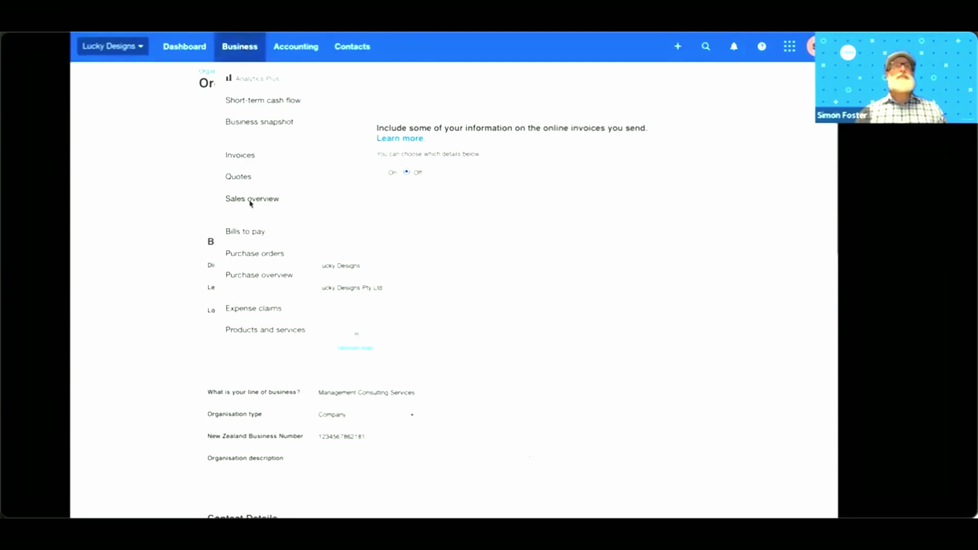
{"action": "left_click", "coordinate": [227, 231]}
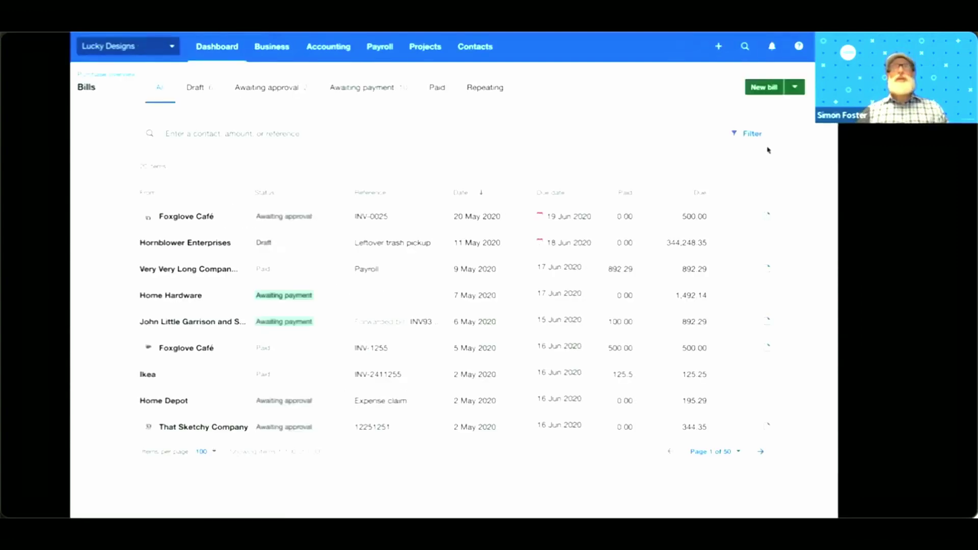
- Choose Set up eInvoicing from the New bill dropdown on the Bills to pay page
{"action": "left_click", "coordinate": [794, 87]}
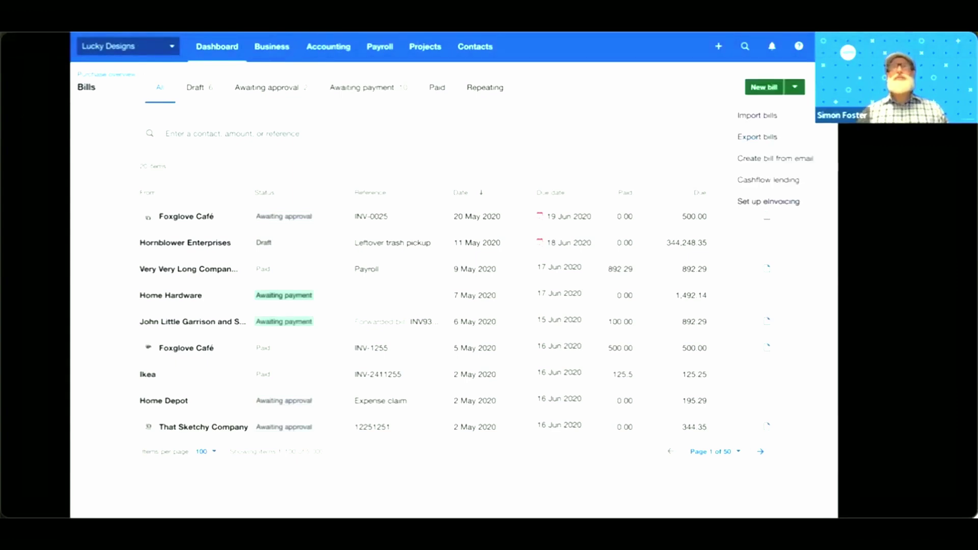
{"action": "left_click", "coordinate": [772, 202]}
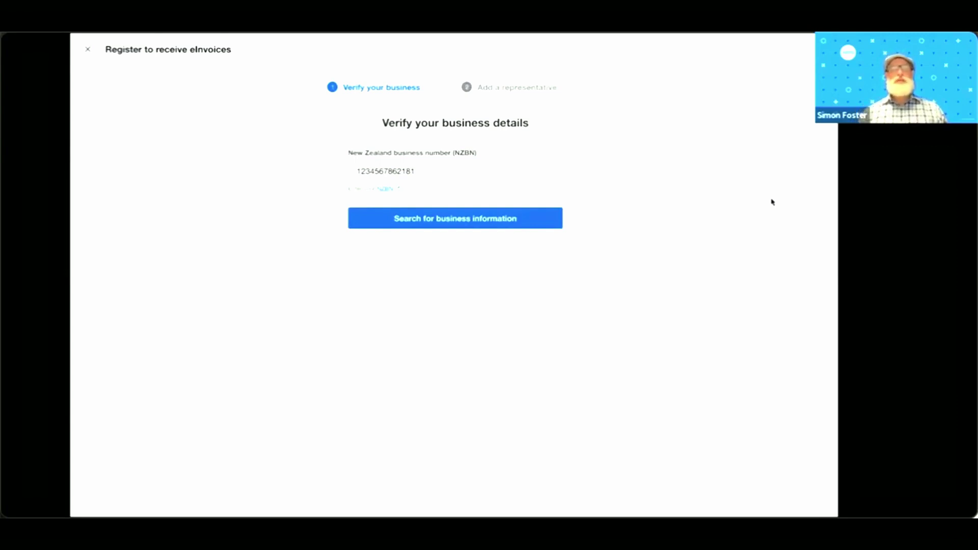
- Look up the business by NZBN, confirm its details, add a representative, accept terms and register
{"action": "left_click", "coordinate": [501, 220]}
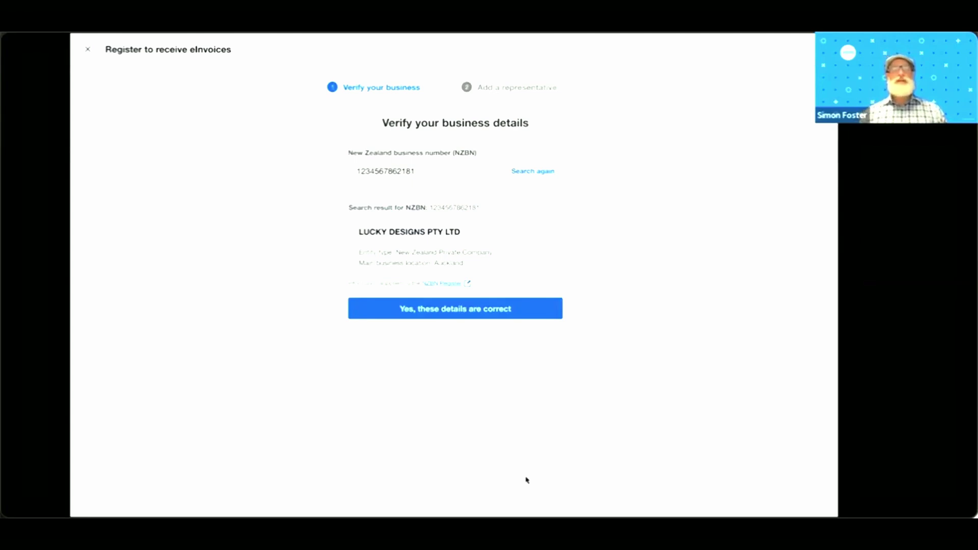
{"action": "left_click", "coordinate": [485, 312]}
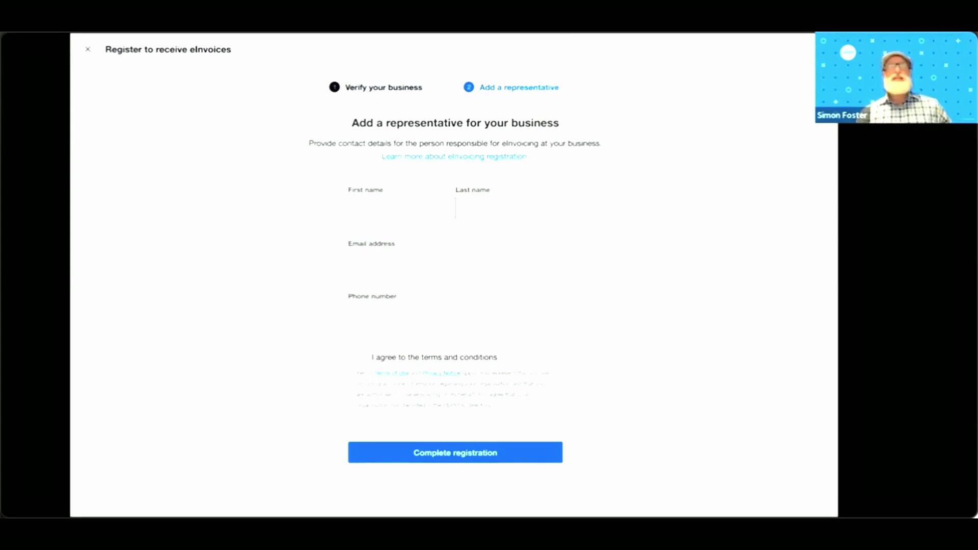
{"action": "left_click", "coordinate": [618, 408]}
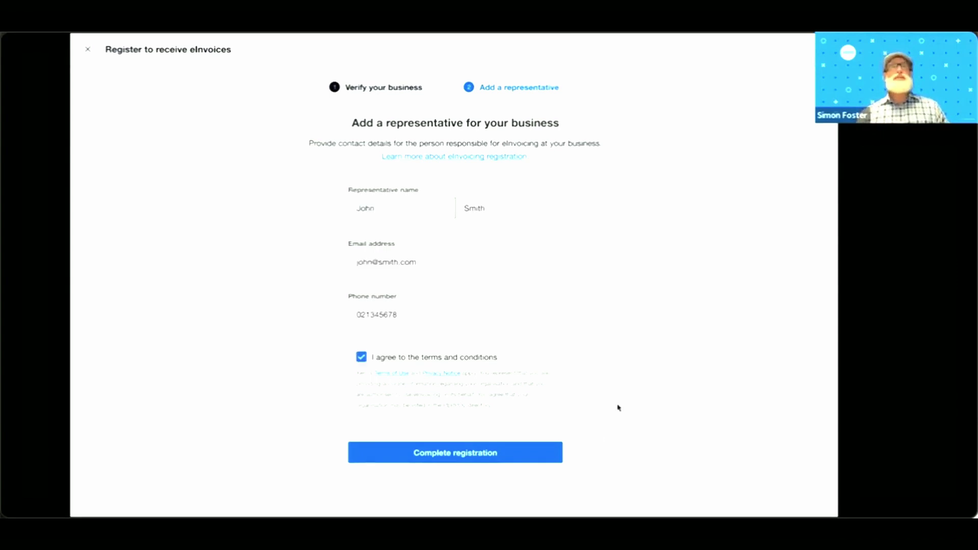
{"action": "left_click", "coordinate": [468, 455]}
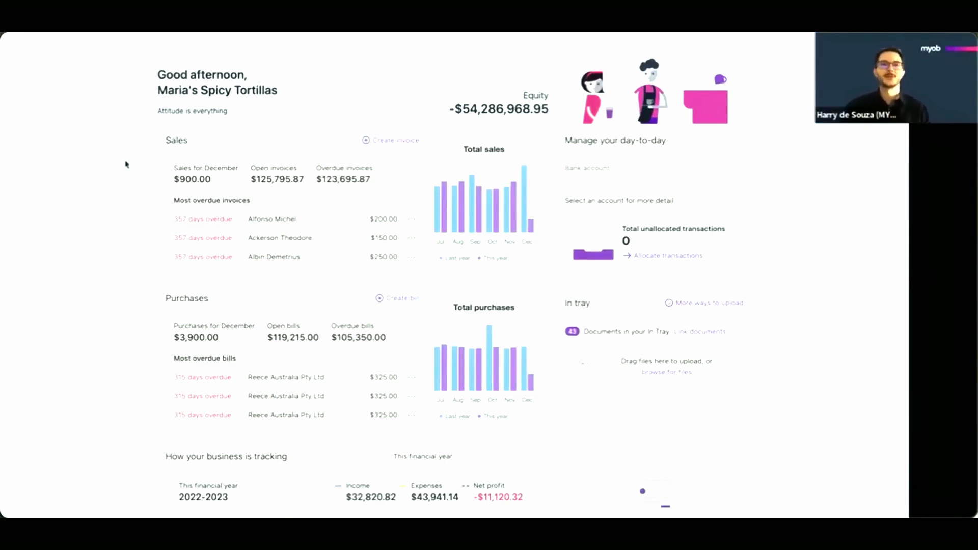
- Open MYOB Sales settings at the eInvoicing tab and begin eInvoicing registration
{"action": "scroll", "coordinate": [724, 122], "scroll_direction": "up", "scroll_amount": 1}
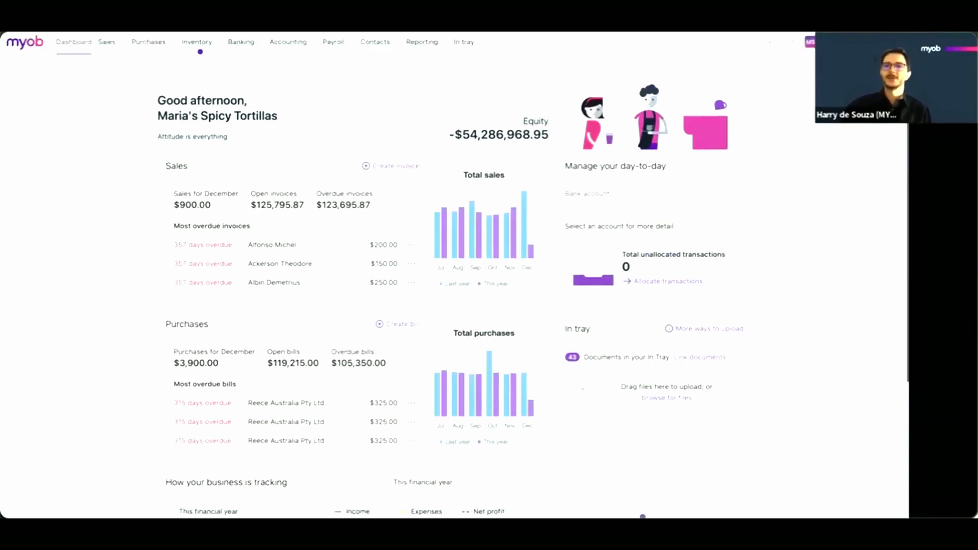
{"action": "left_click", "coordinate": [811, 41]}
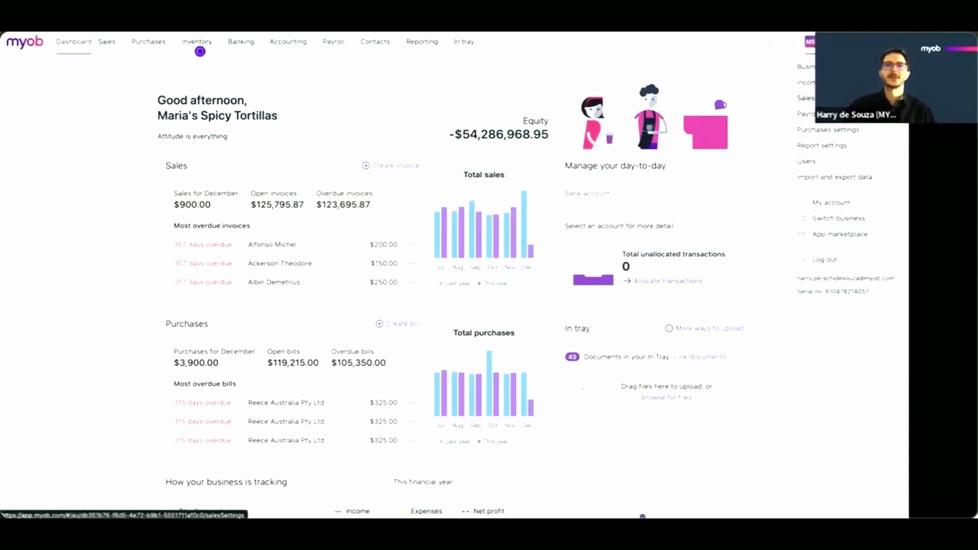
{"action": "left_click", "coordinate": [806, 98]}
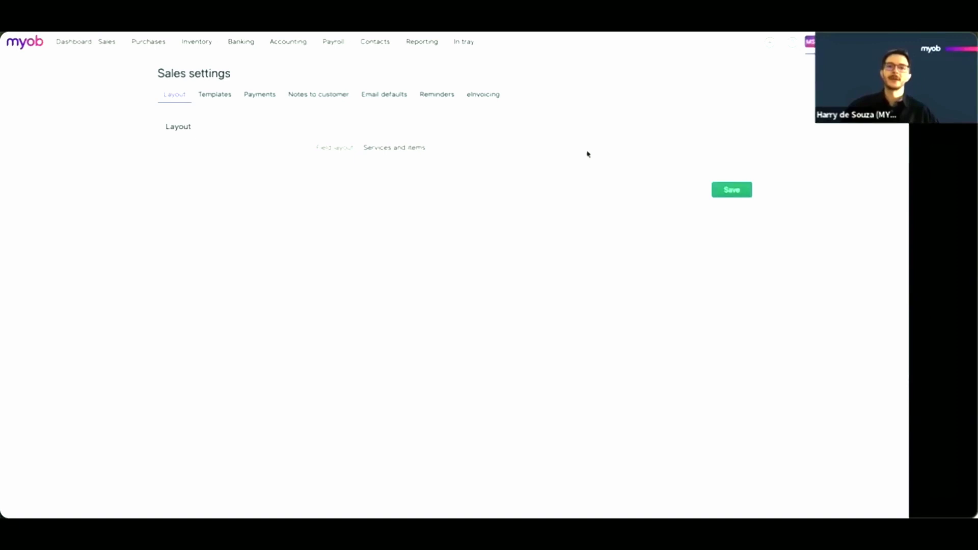
{"action": "left_click", "coordinate": [477, 96]}
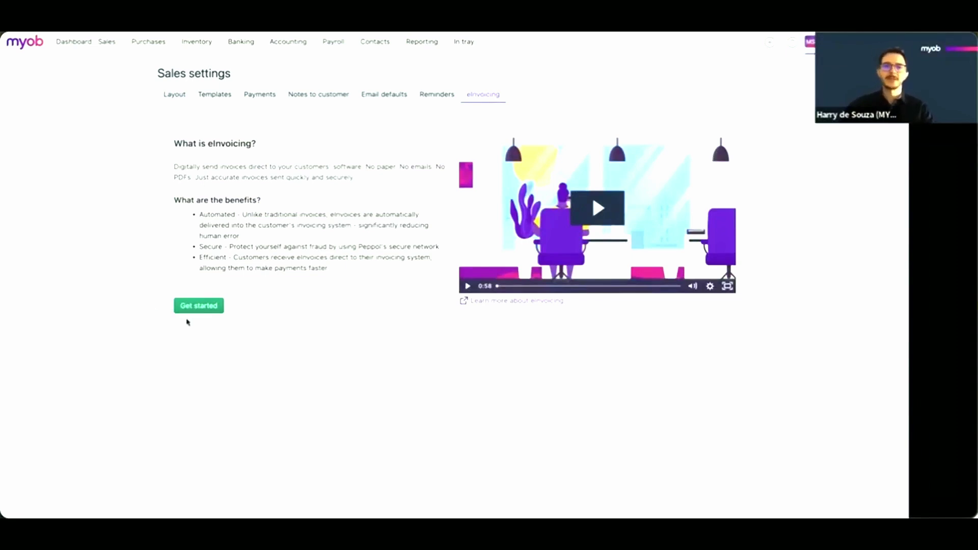
{"action": "left_click", "coordinate": [218, 309]}
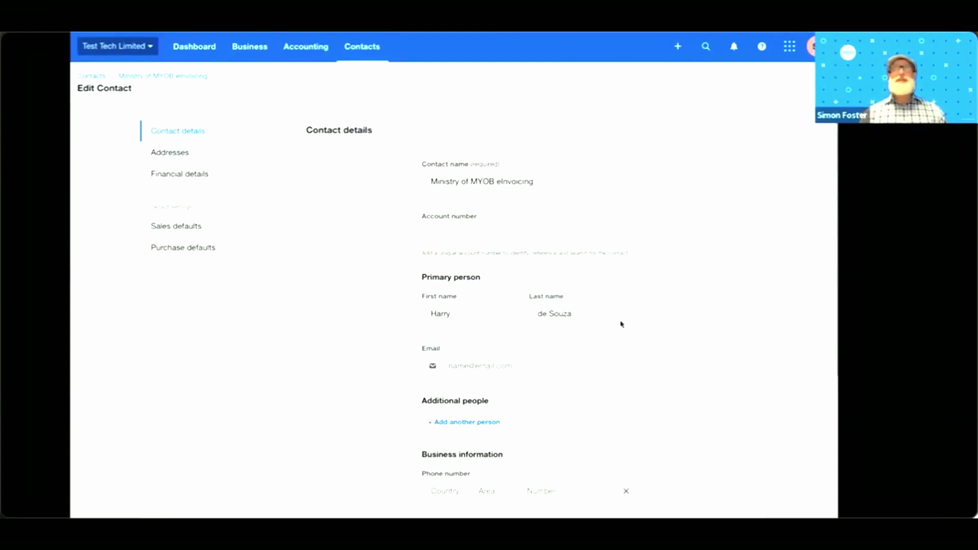
- Check the NZBN on the Ministry of MYOB eInvoicing contact and save and close it
{"action": "scroll", "coordinate": [741, 330], "scroll_direction": "down", "scroll_amount": 4}
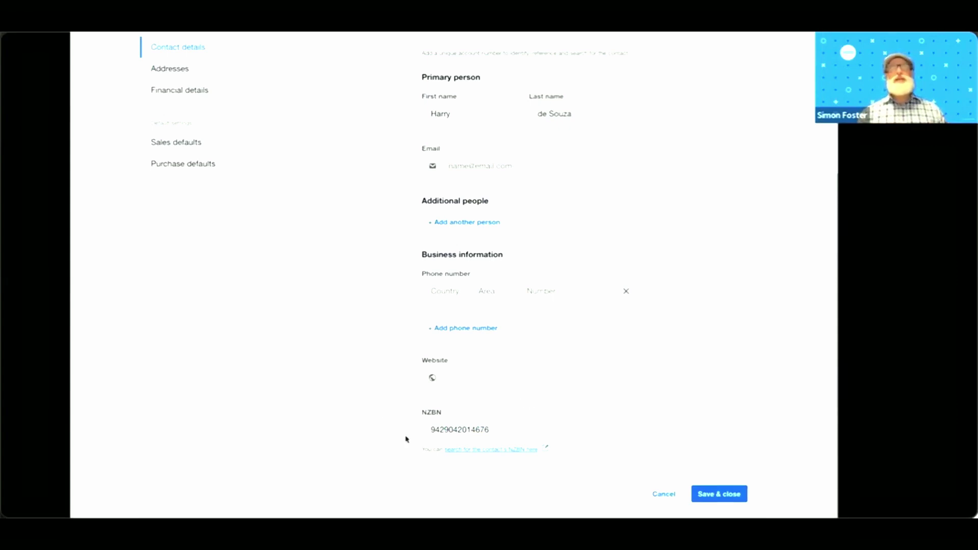
{"action": "left_click", "coordinate": [511, 433]}
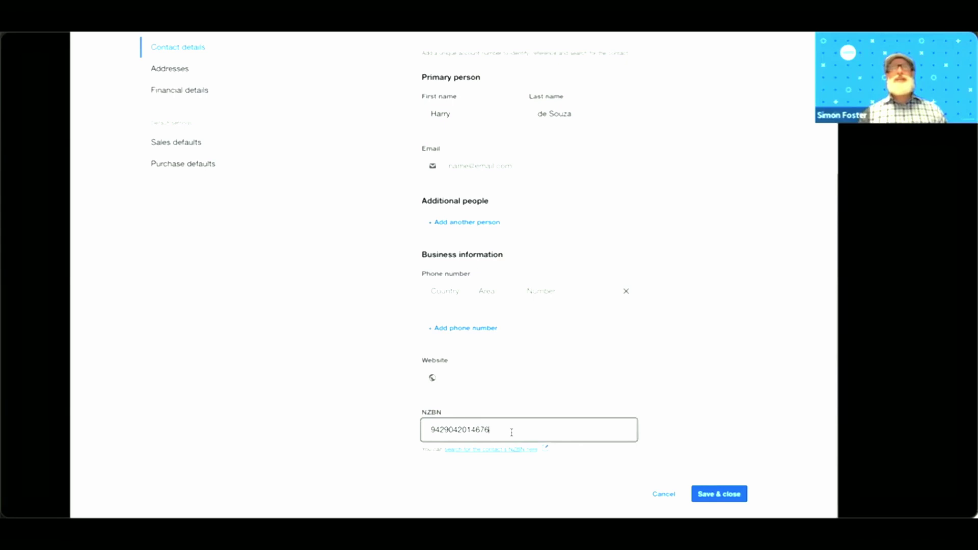
{"action": "left_click", "coordinate": [726, 495]}
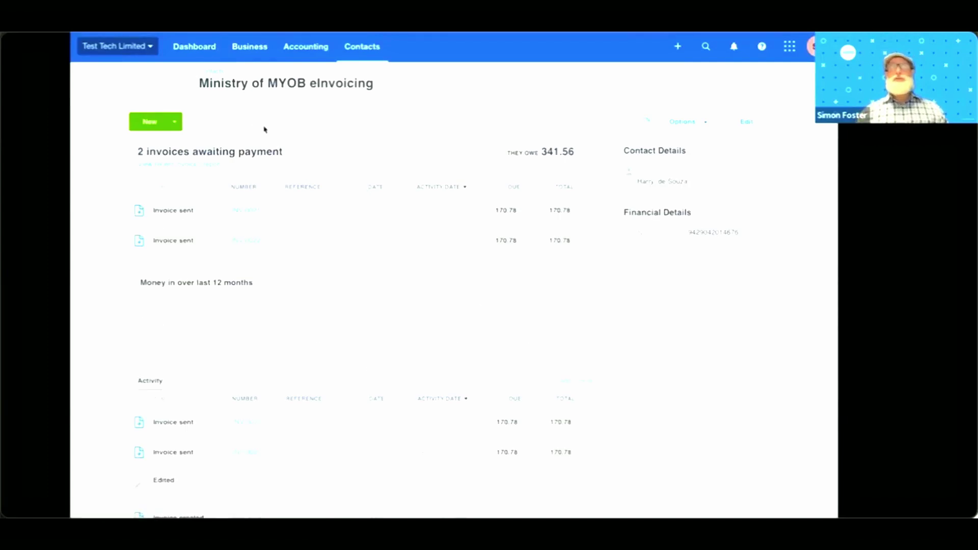
{"action": "left_click", "coordinate": [177, 122]}
- Create new sales invoice INV-0024 for the contact and switch to the new invoicing layout
{"action": "left_click", "coordinate": [167, 145]}
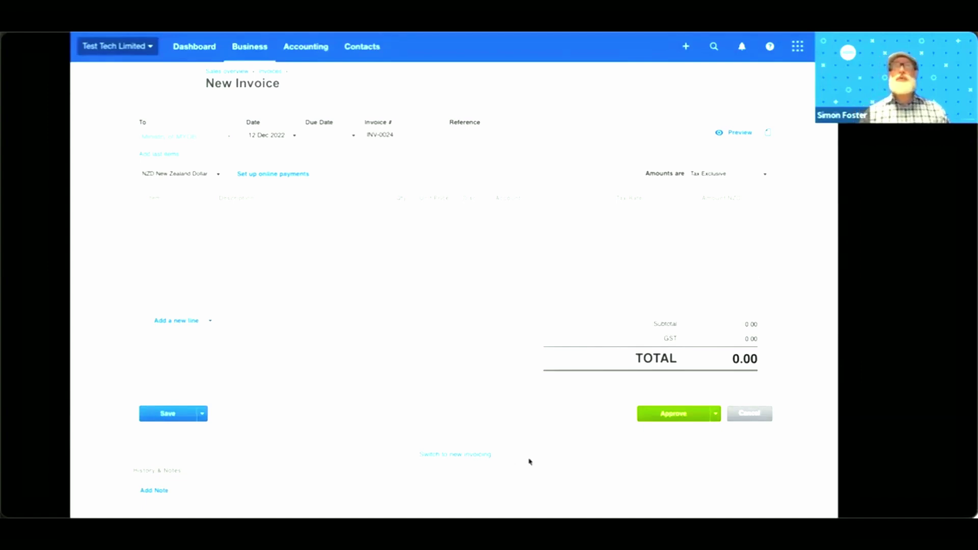
{"action": "left_click", "coordinate": [462, 455]}
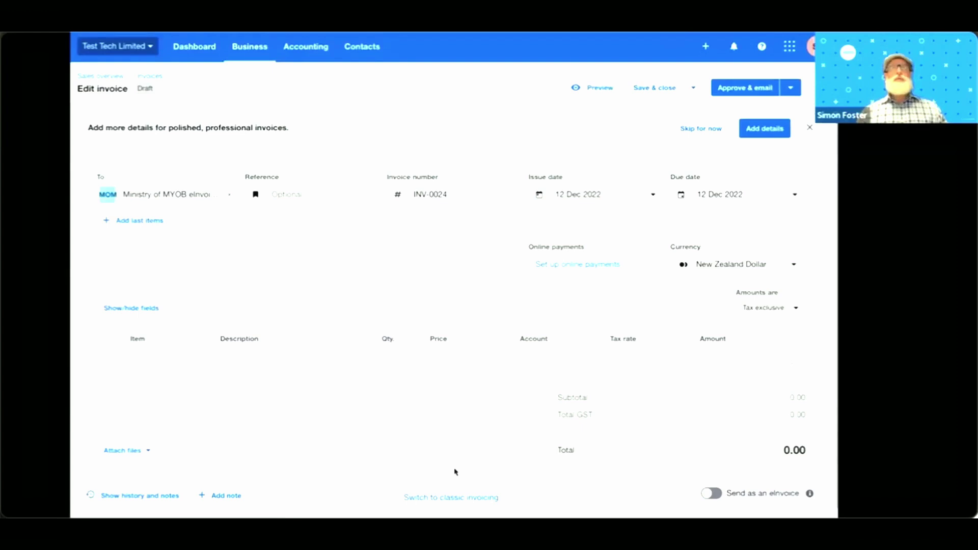
- Set INV-0024 to send as an eInvoice, with reference PO 1235678 and due in 7 days (19 Dec 2022)
{"action": "left_click", "coordinate": [713, 493]}
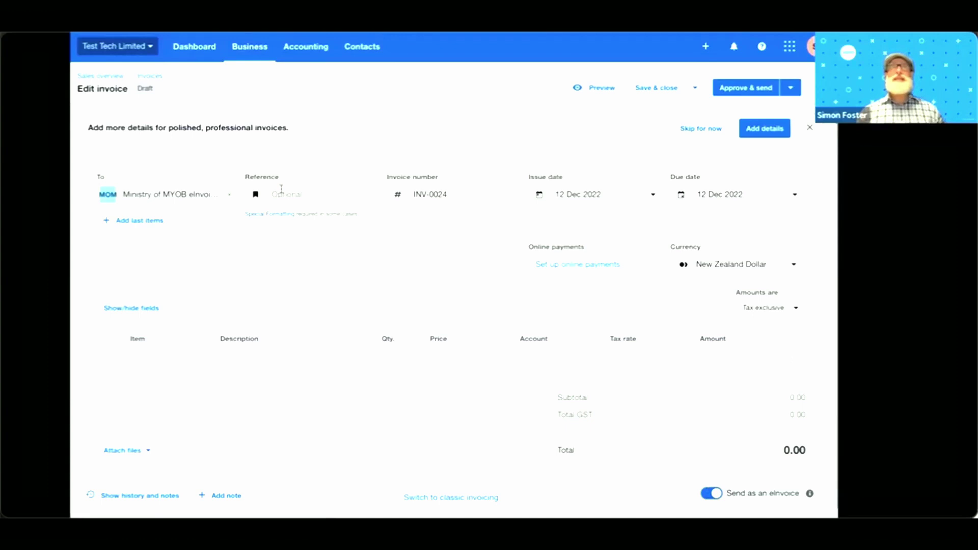
{"action": "left_click", "coordinate": [281, 189]}
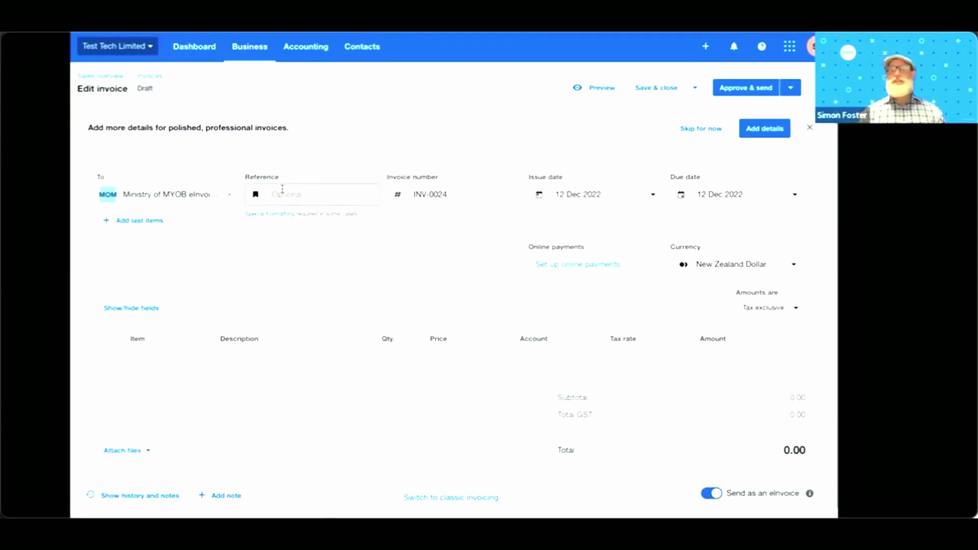
{"action": "type", "text": "PO:"}
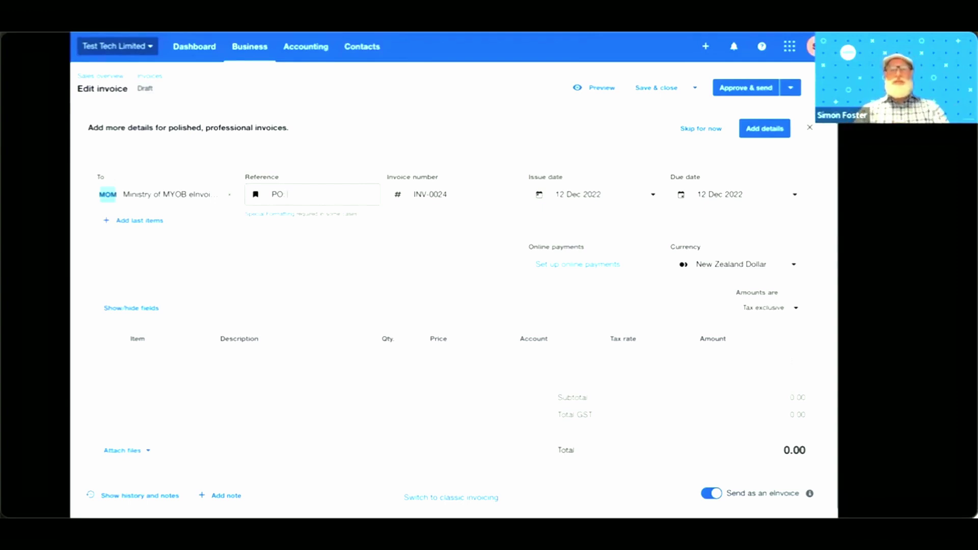
{"action": "type", "text": "123567"}
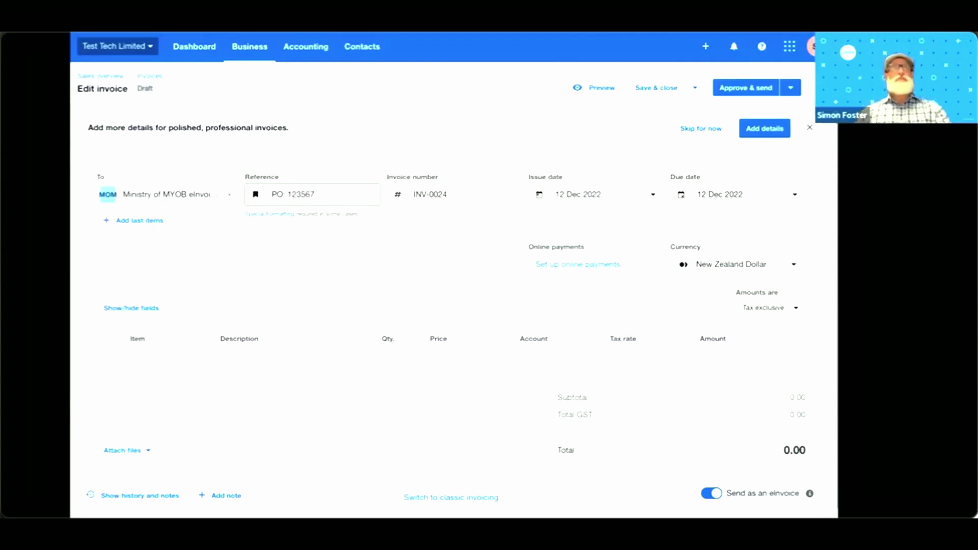
{"action": "type", "text": "8"}
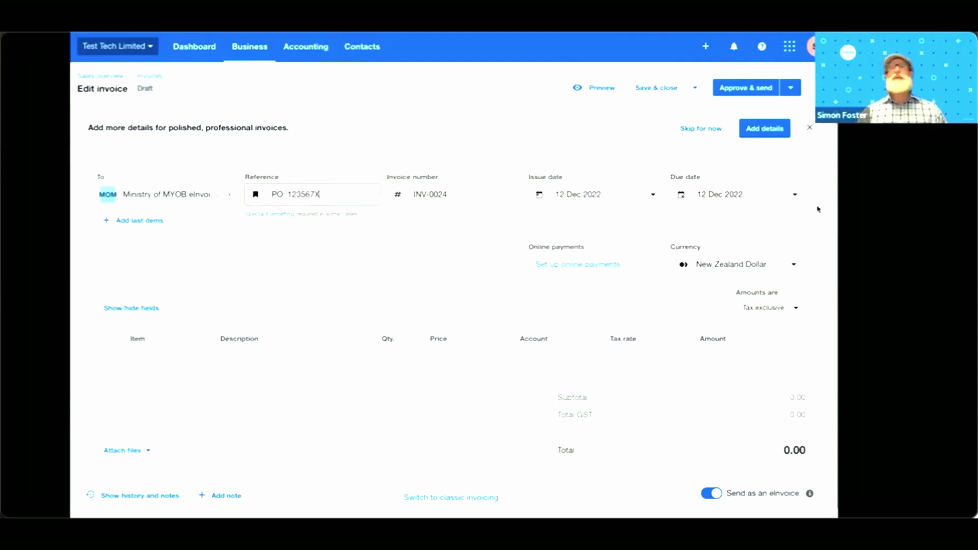
{"action": "left_click", "coordinate": [795, 195]}
{"action": "left_click", "coordinate": [756, 244]}
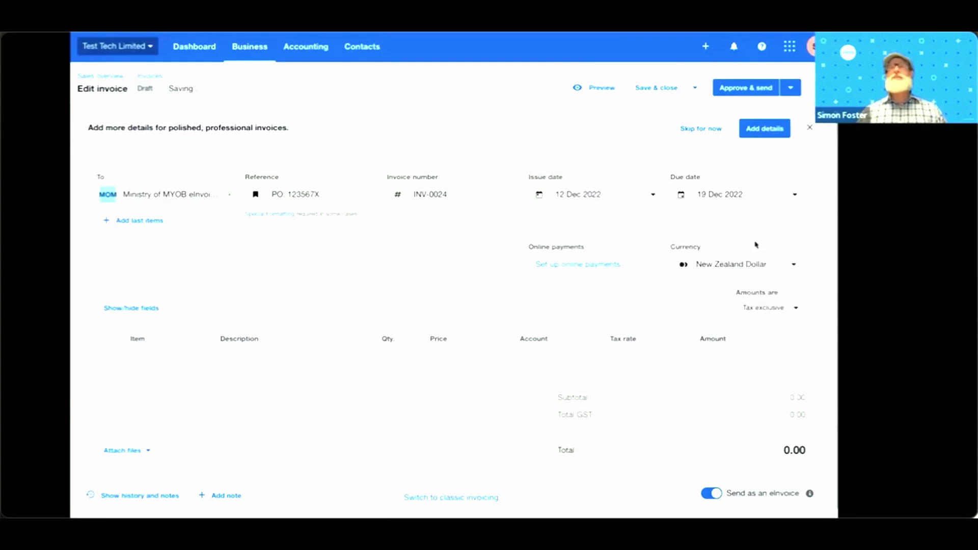
{"action": "left_click", "coordinate": [134, 221]}
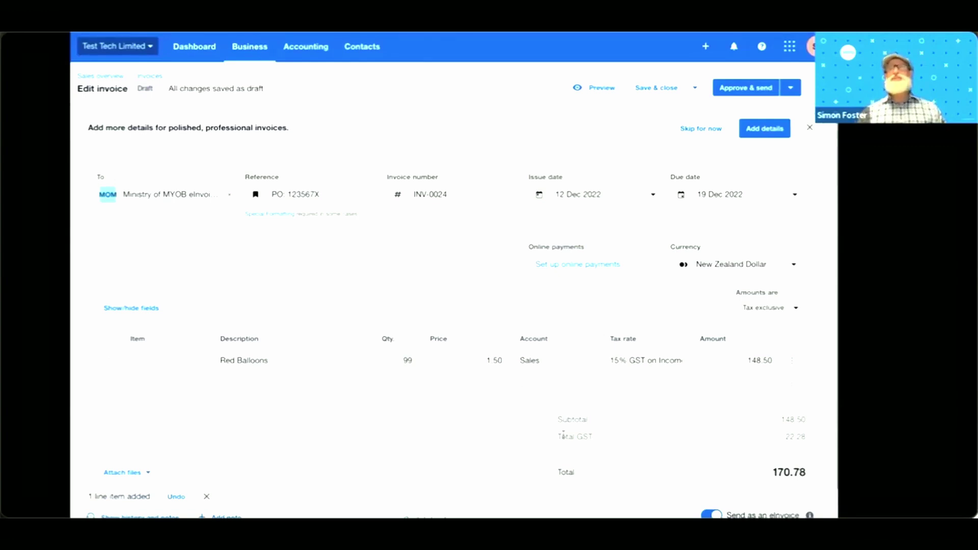
- Open the Attach files panel on INV-0024 and close it without attaching anything
{"action": "scroll", "coordinate": [563, 434], "scroll_direction": "down", "scroll_amount": 1}
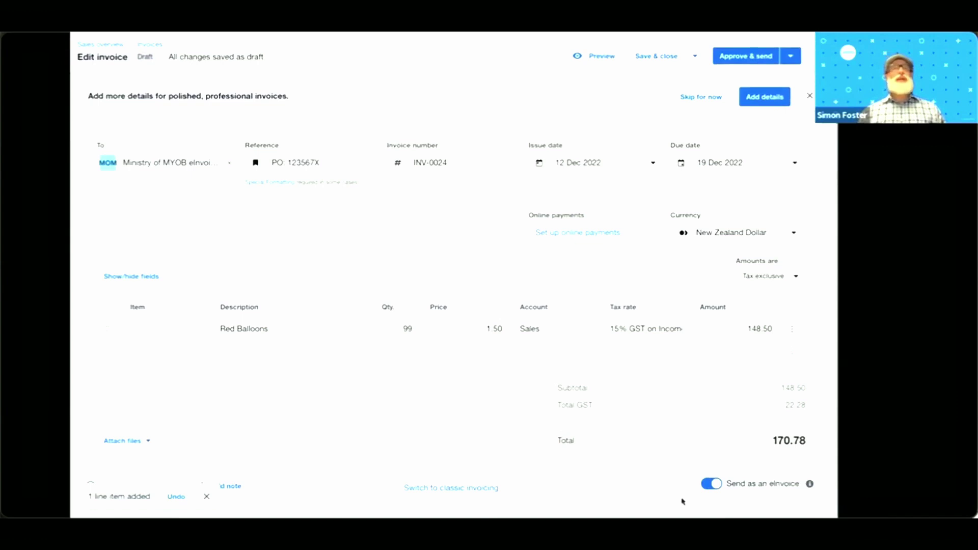
{"action": "left_click", "coordinate": [136, 443]}
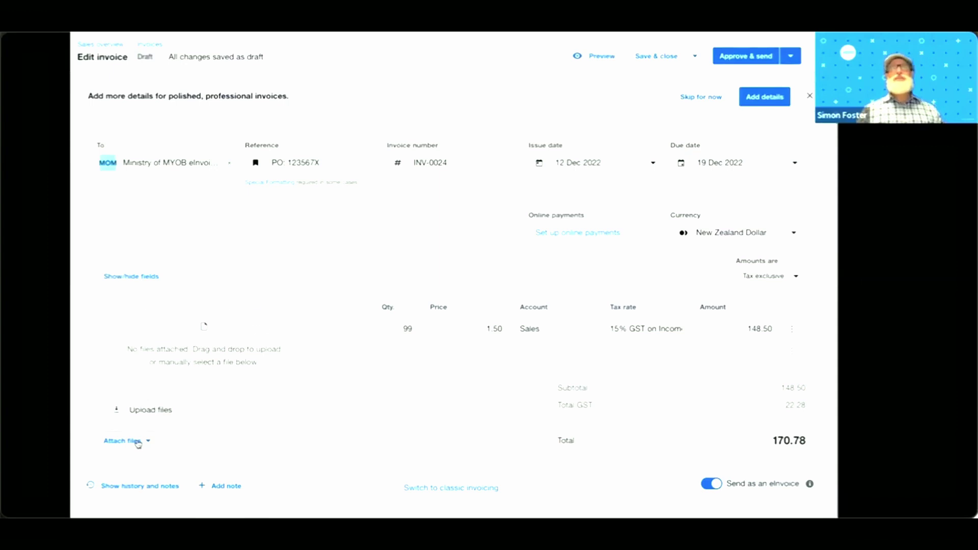
{"action": "left_click", "coordinate": [137, 442]}
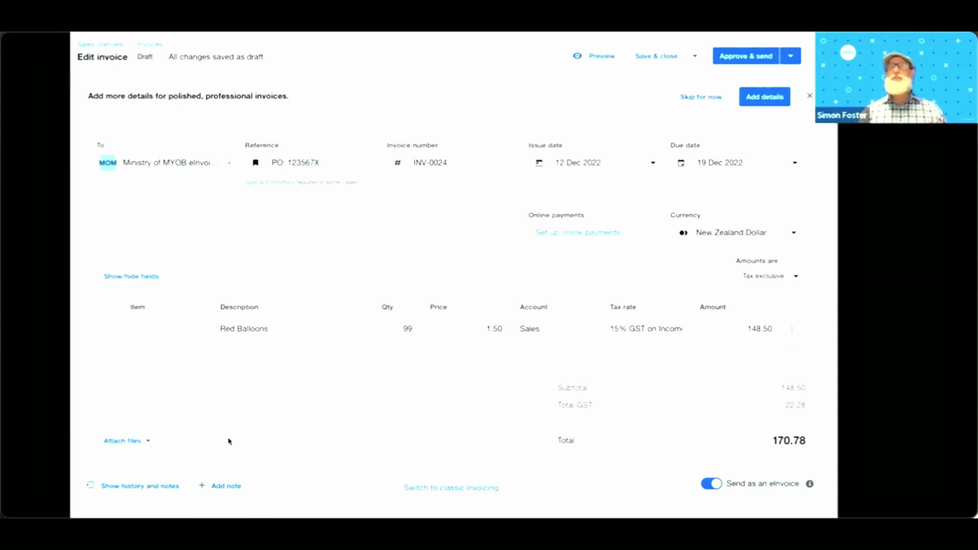
- Approve INV-0024 and send it as an eInvoice including Trading Account payment information
{"action": "left_click", "coordinate": [748, 57]}
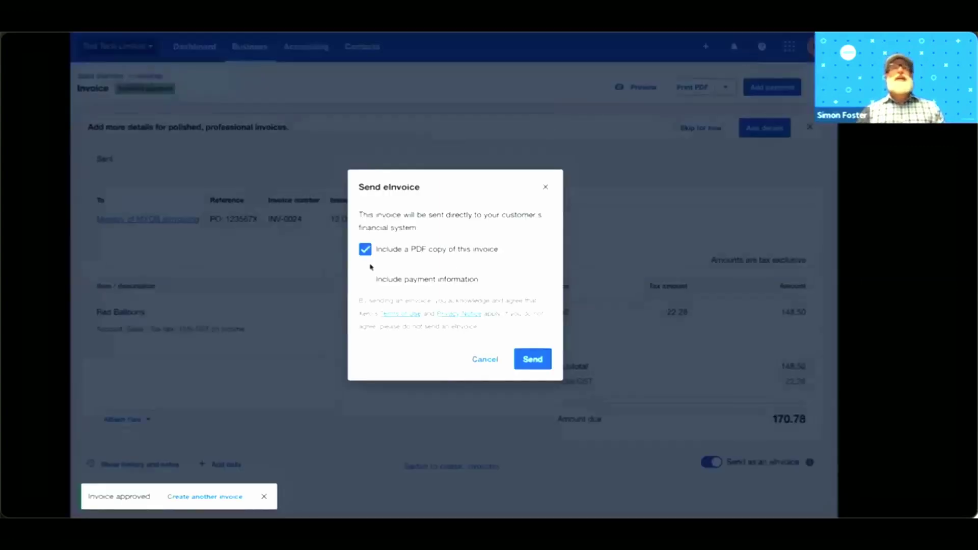
{"action": "left_click", "coordinate": [365, 282]}
{"action": "left_click", "coordinate": [436, 304]}
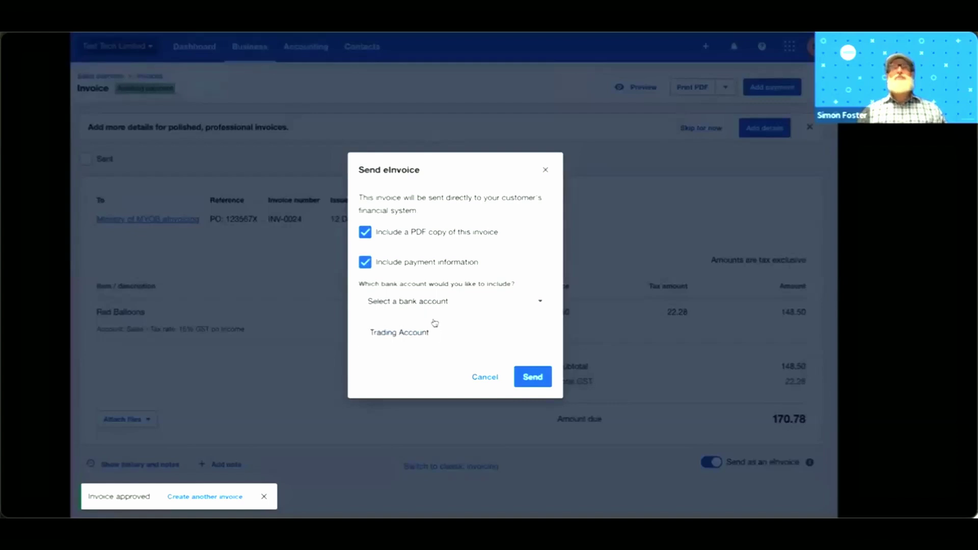
{"action": "left_click", "coordinate": [432, 333]}
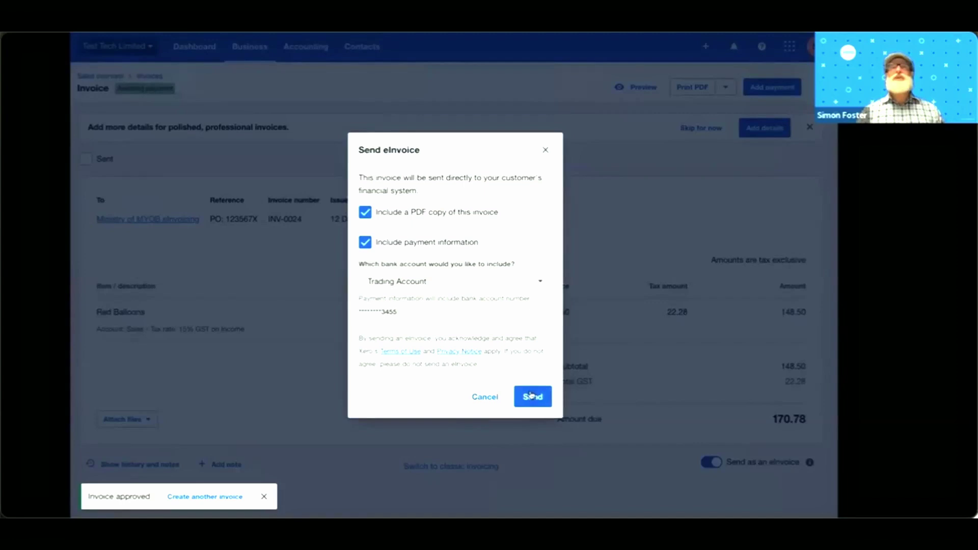
{"action": "left_click", "coordinate": [532, 396]}
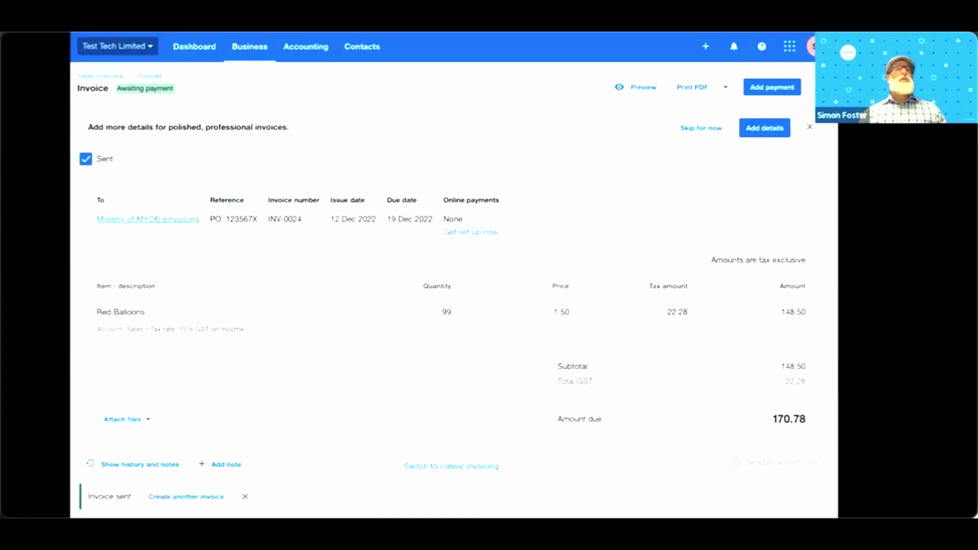
- Dismiss the Invoice sent notice and scroll through INV-0024's history and notes
{"action": "left_click", "coordinate": [245, 496]}
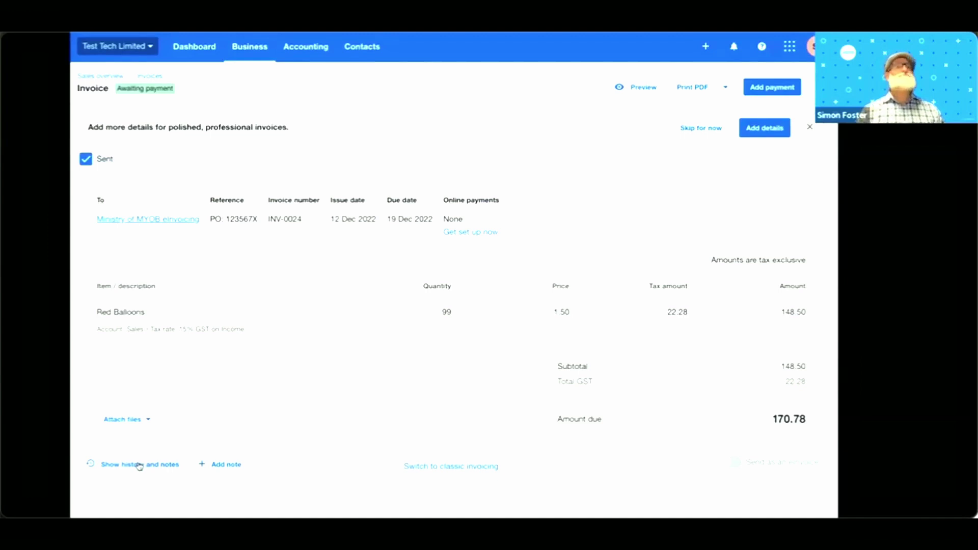
{"action": "left_click", "coordinate": [138, 465]}
{"action": "scroll", "coordinate": [305, 346], "scroll_direction": "down", "scroll_amount": 1}
{"action": "scroll", "coordinate": [306, 345], "scroll_direction": "down", "scroll_amount": 3}
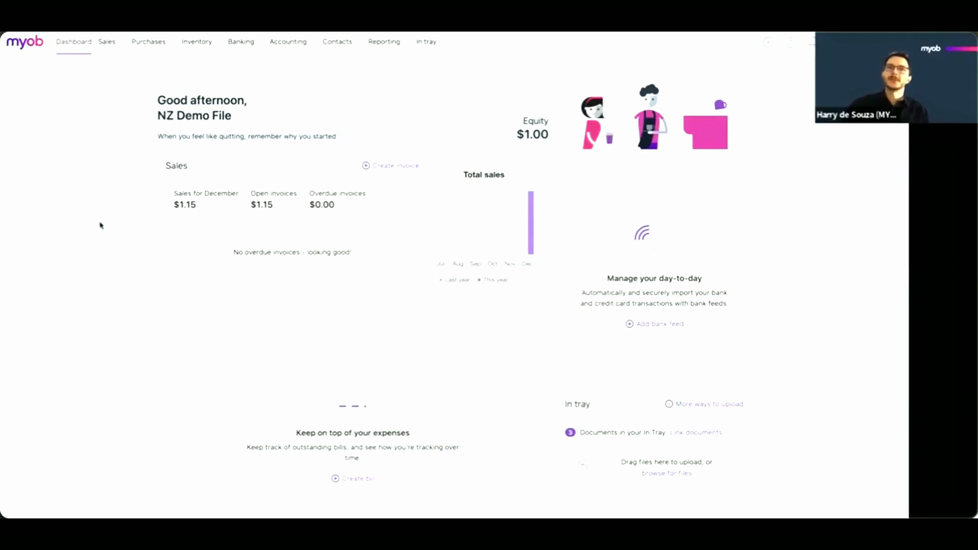
- Create a bill from the INV-0024 eInvoice listed in the MYOB In tray
{"action": "left_click", "coordinate": [431, 45]}
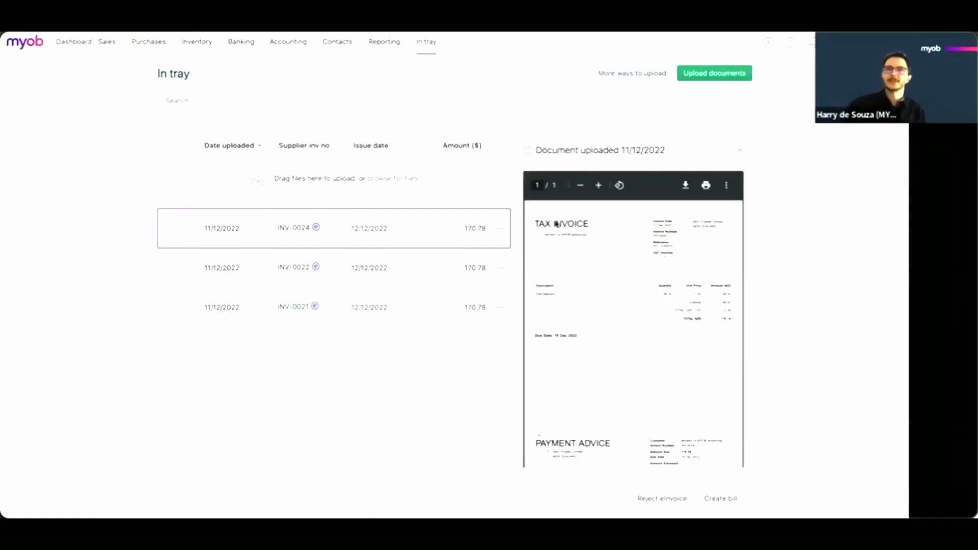
{"action": "left_click", "coordinate": [500, 229]}
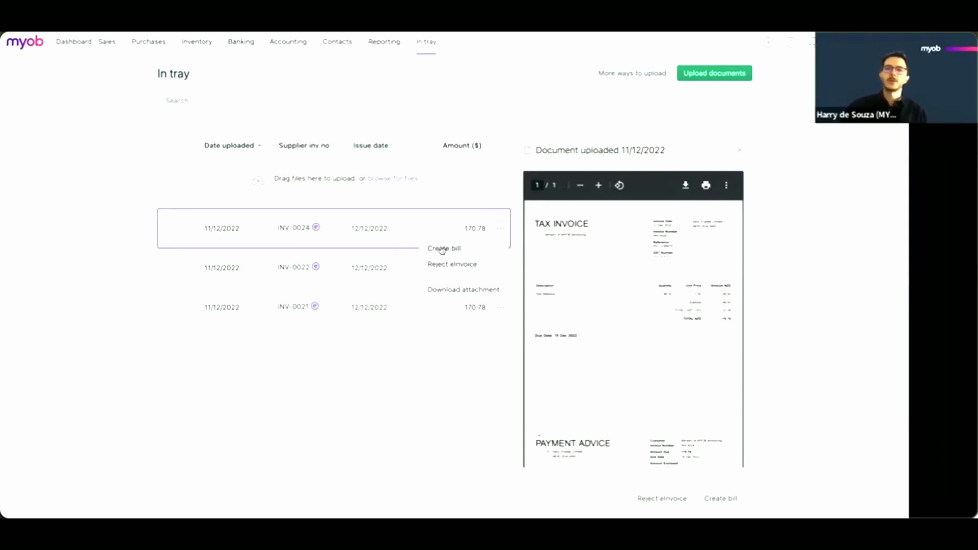
{"action": "left_click", "coordinate": [469, 249]}
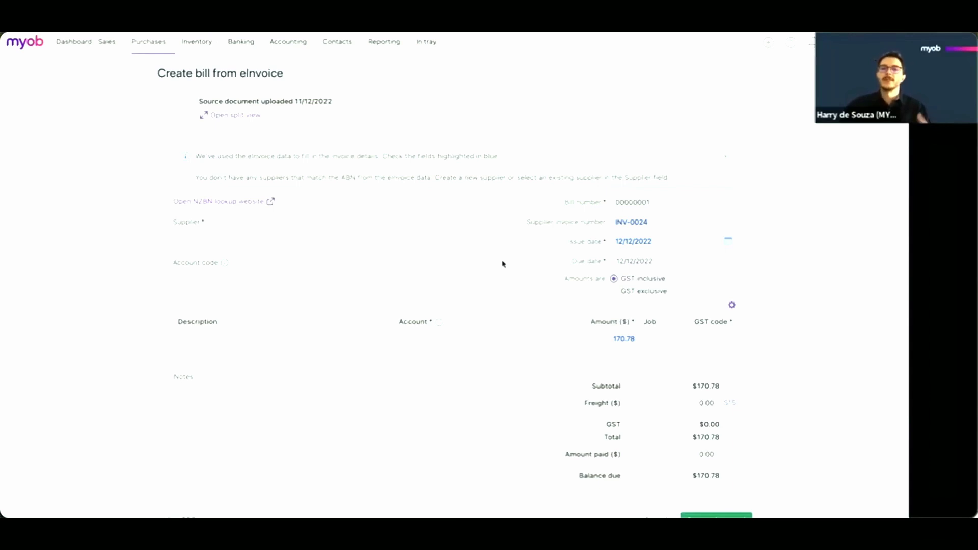
- Look over the prefilled INV-0024 bill form, then go to the full Contacts list
{"action": "scroll", "coordinate": [502, 264], "scroll_direction": "down", "scroll_amount": 1}
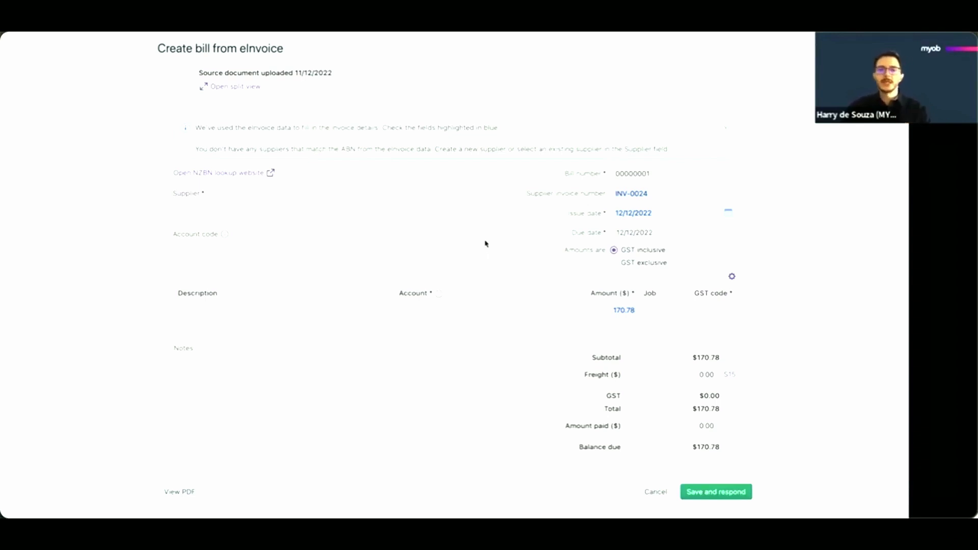
{"action": "scroll", "coordinate": [481, 235], "scroll_direction": "up", "scroll_amount": 1}
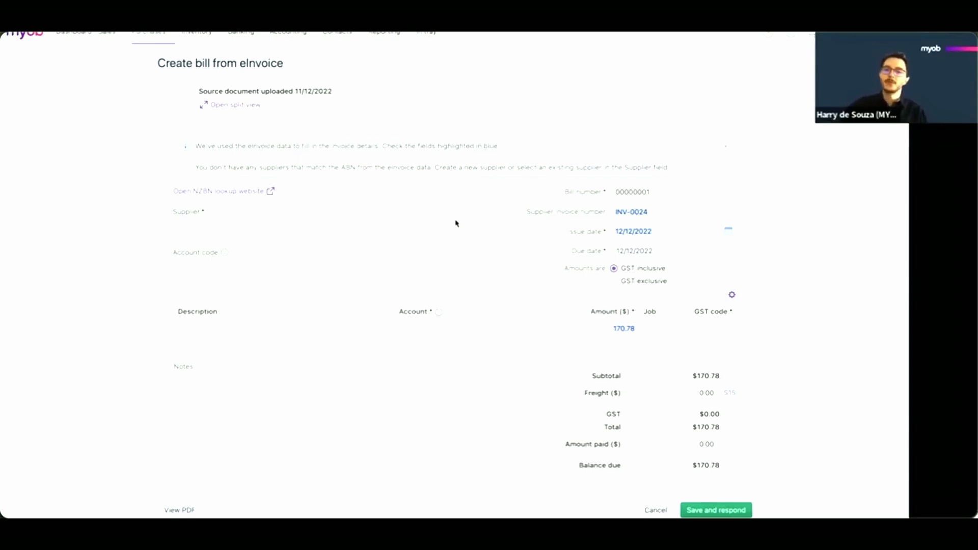
{"action": "scroll", "coordinate": [456, 223], "scroll_direction": "down", "scroll_amount": 1}
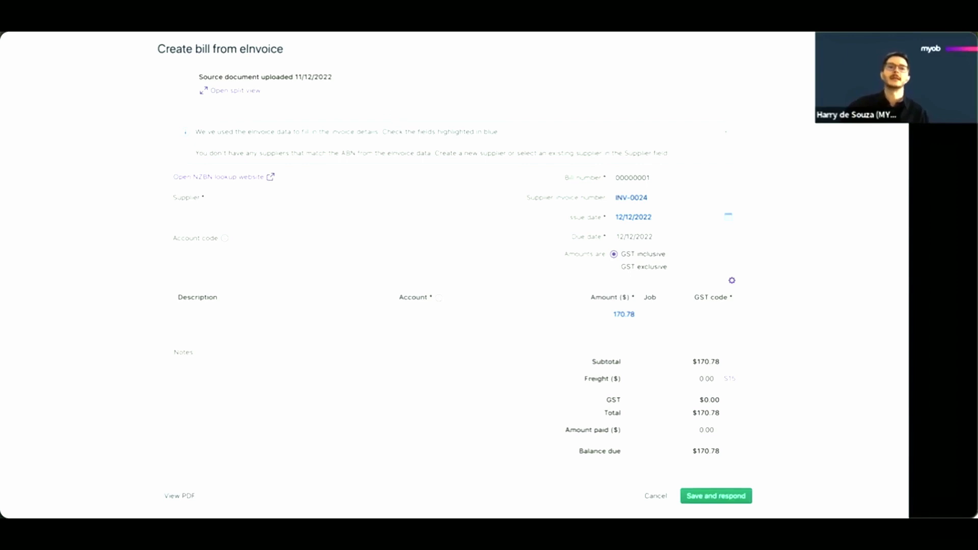
{"action": "scroll", "coordinate": [432, 247], "scroll_direction": "up", "scroll_amount": 1}
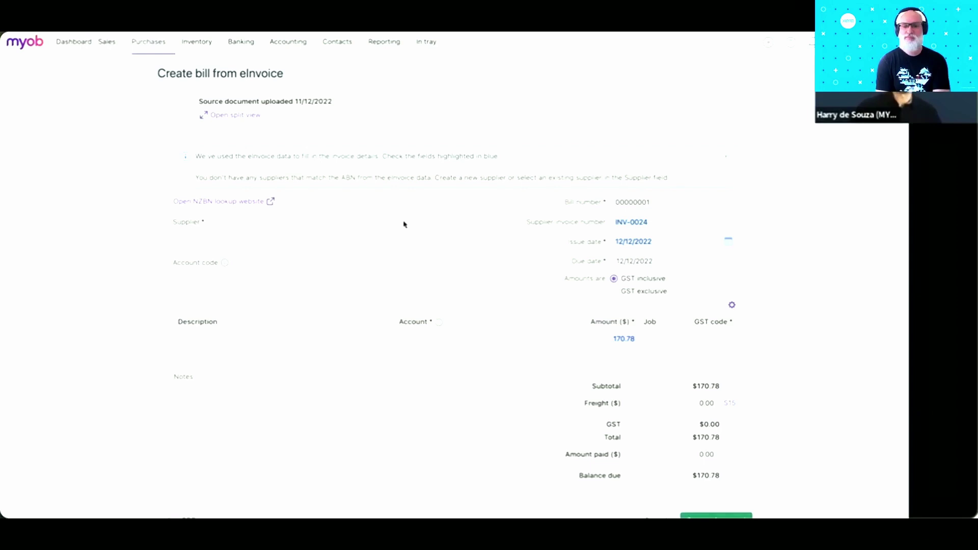
{"action": "mouse_move", "coordinate": [339, 48]}
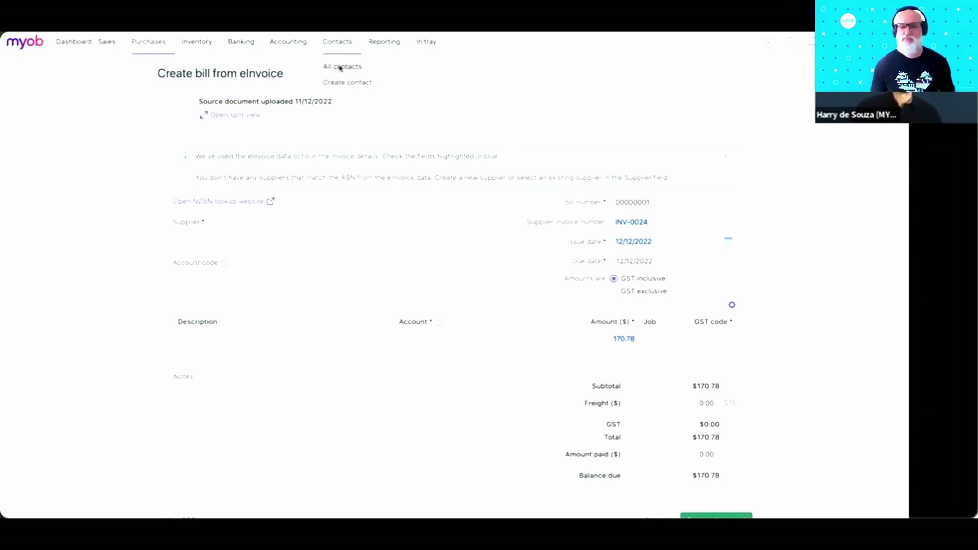
{"action": "left_click", "coordinate": [339, 67]}
- Discard the bill changes, check the Xero eInvoicing contact's NZBN details, and begin a new sales invoice
{"action": "left_click", "coordinate": [490, 147]}
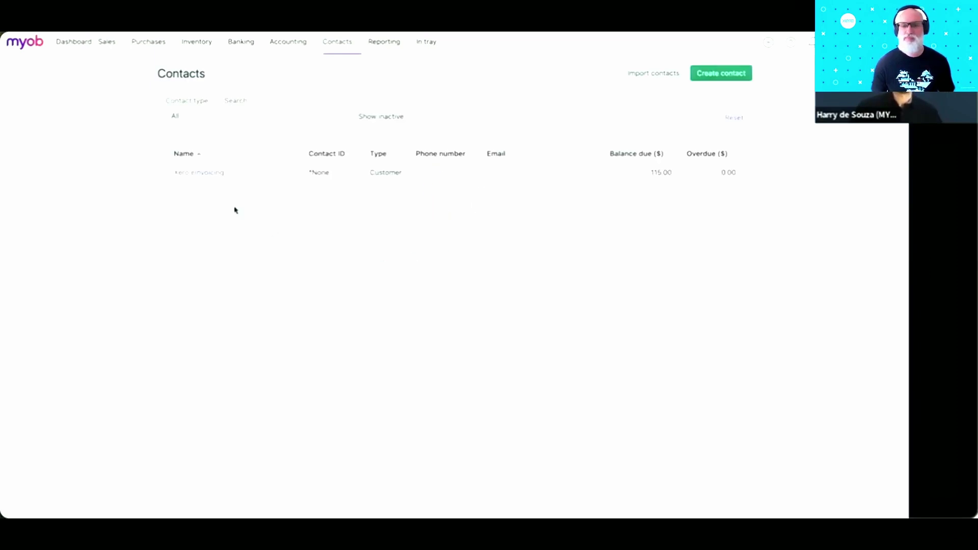
{"action": "left_click", "coordinate": [198, 175]}
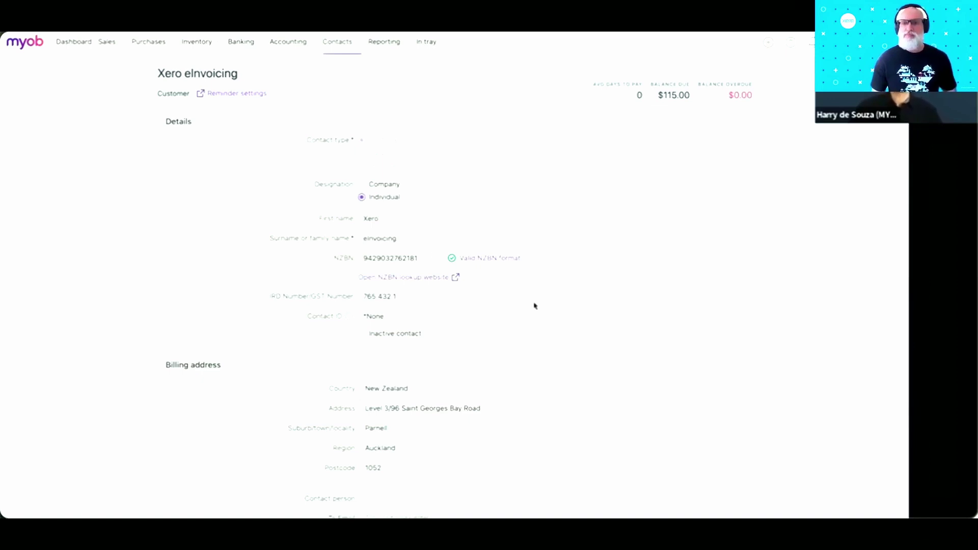
{"action": "scroll", "coordinate": [535, 306], "scroll_direction": "down", "scroll_amount": 1}
{"action": "scroll", "coordinate": [535, 306], "scroll_direction": "up", "scroll_amount": 1}
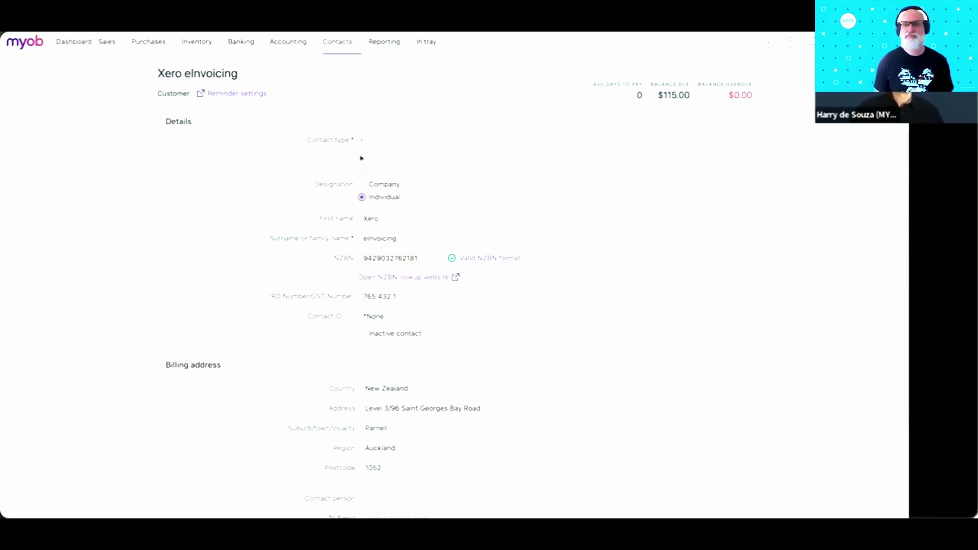
{"action": "left_click", "coordinate": [112, 55]}
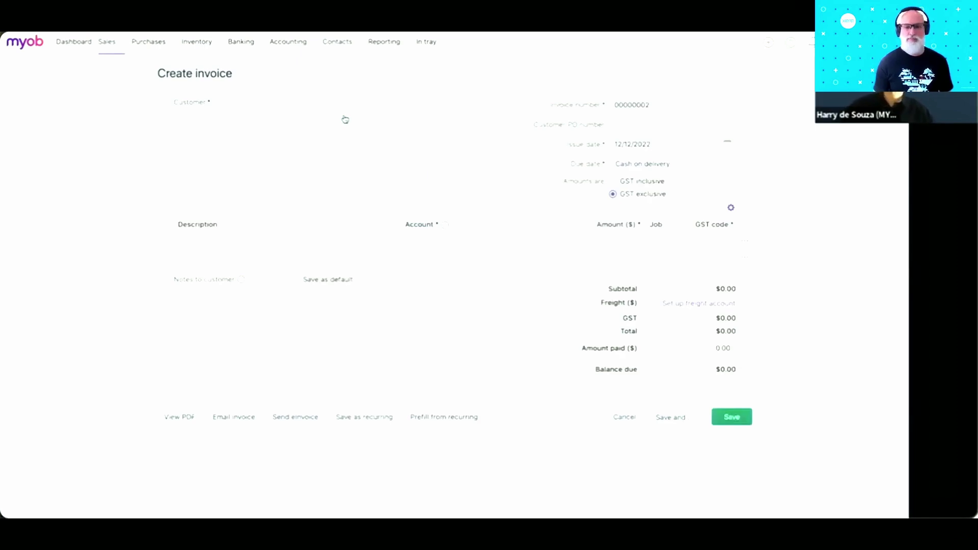
{"action": "left_click", "coordinate": [345, 119]}
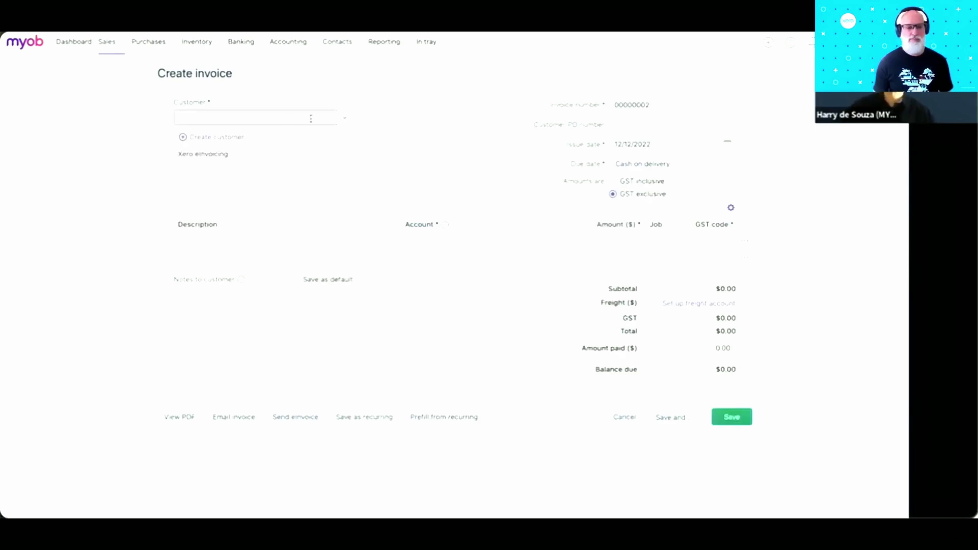
- Bill Xero eInvoicing with a Services and items line 'Red Balloons' under Stock Income
{"action": "left_click", "coordinate": [201, 154]}
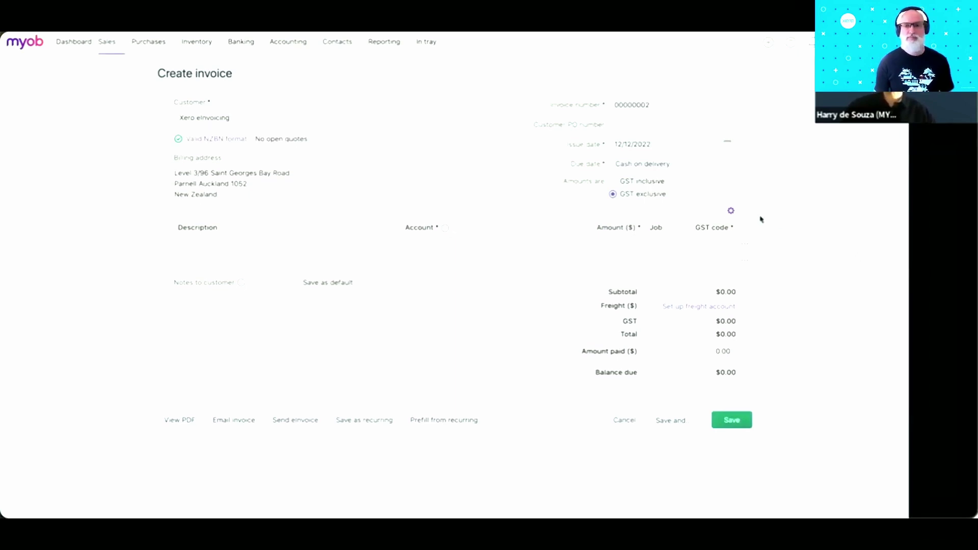
{"action": "left_click", "coordinate": [719, 263]}
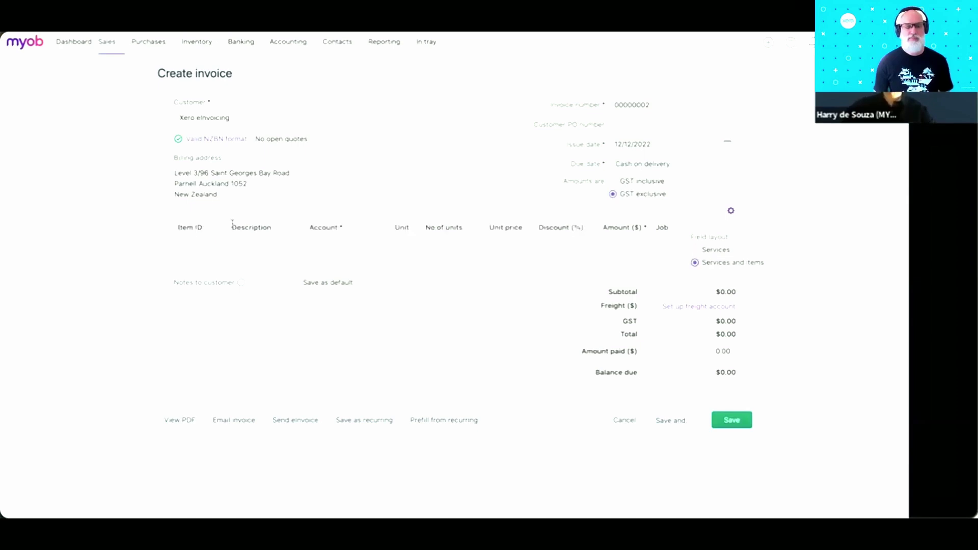
{"action": "left_click", "coordinate": [254, 246]}
{"action": "type", "text": "Re"}
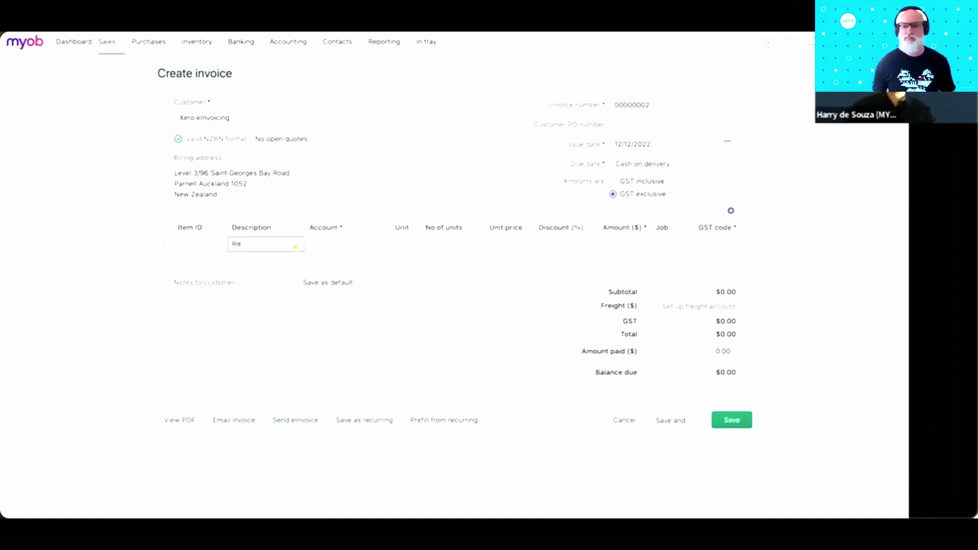
{"action": "type", "text": "d Balloons"}
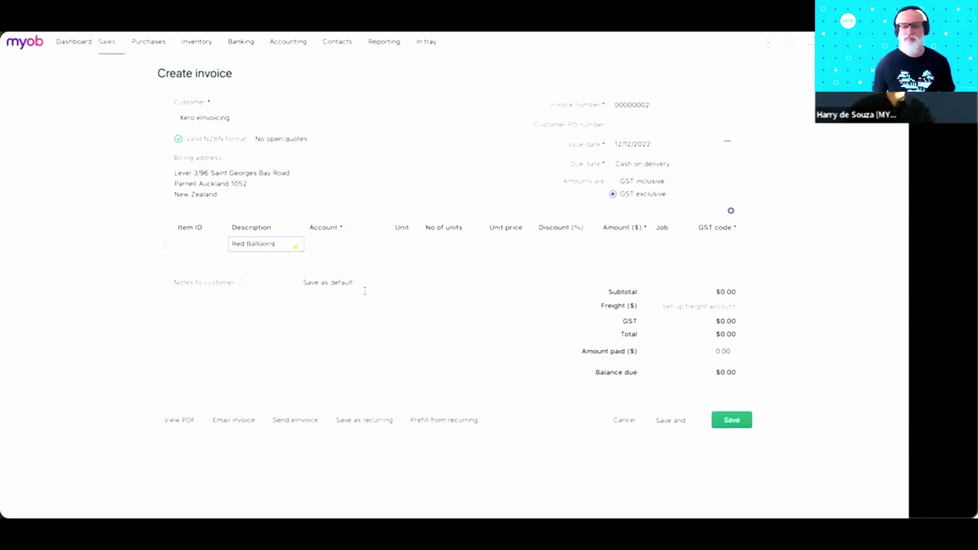
{"action": "key", "text": "Tab"}
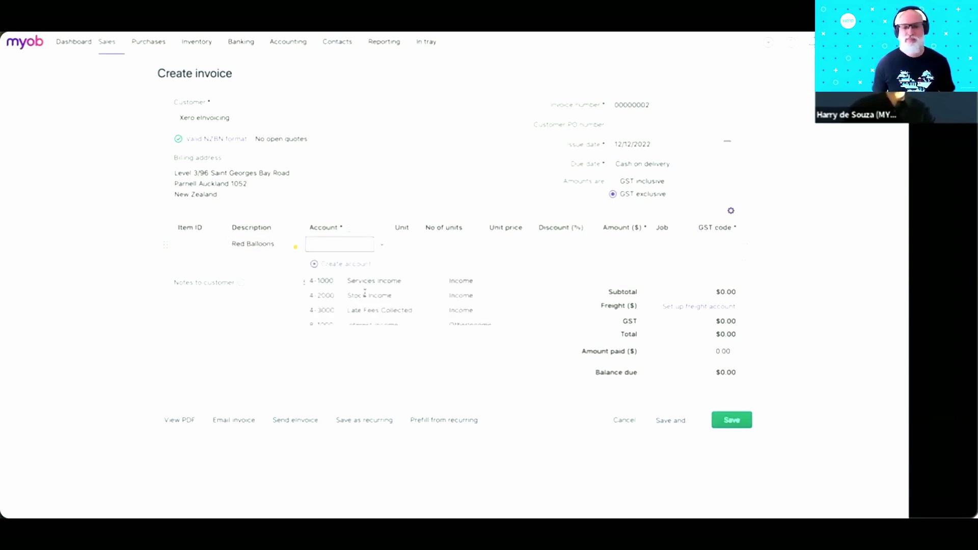
{"action": "left_click", "coordinate": [365, 295]}
- Set the line to 99 units at 1.00 and enter PO number PO-123456X
{"action": "key", "text": "Tab"}
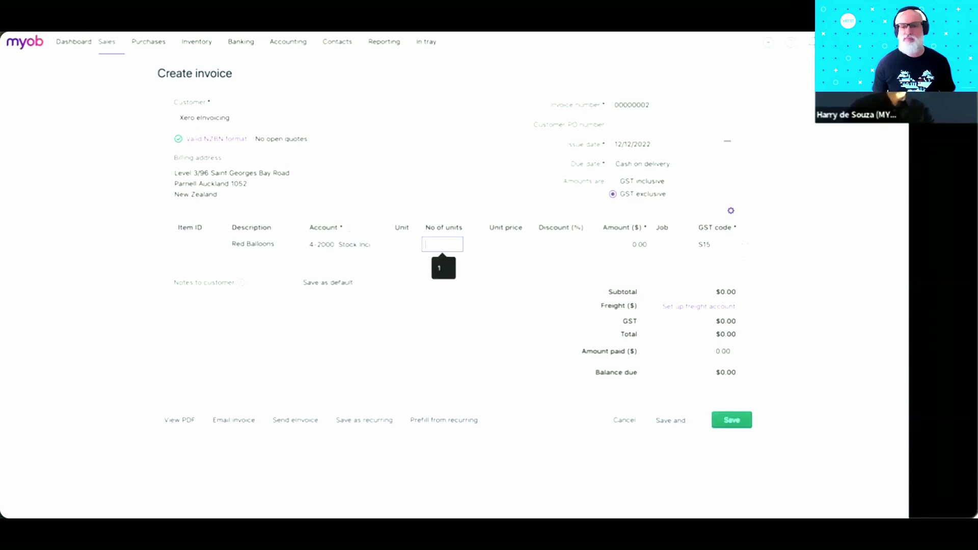
{"action": "type", "text": "99"}
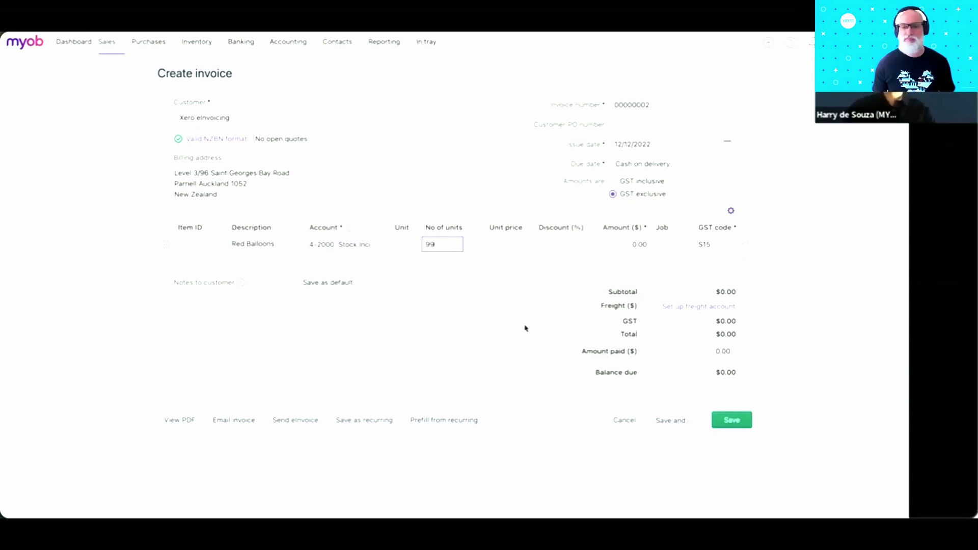
{"action": "key", "text": "Tab"}
{"action": "type", "text": "1"}
{"action": "key", "text": "Tab"}
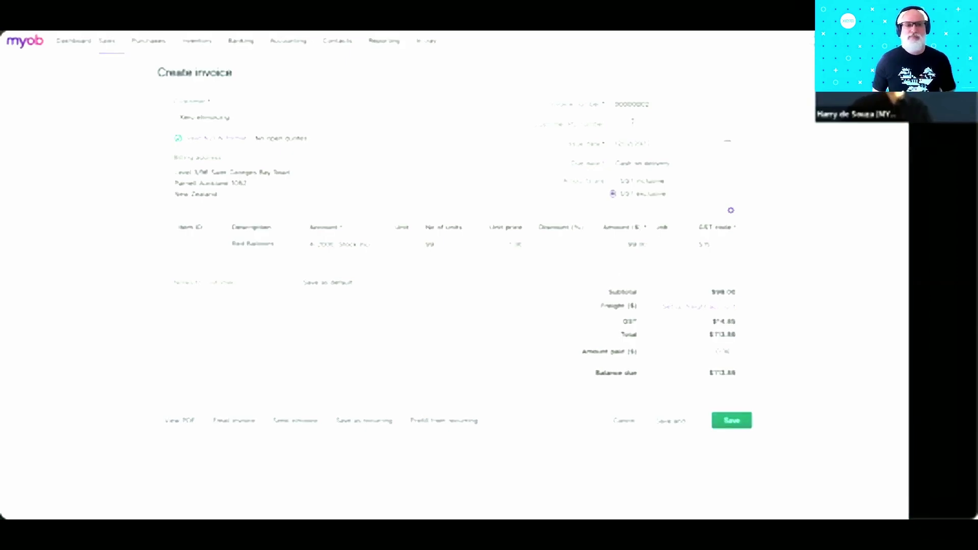
{"action": "type", "text": "PO"}
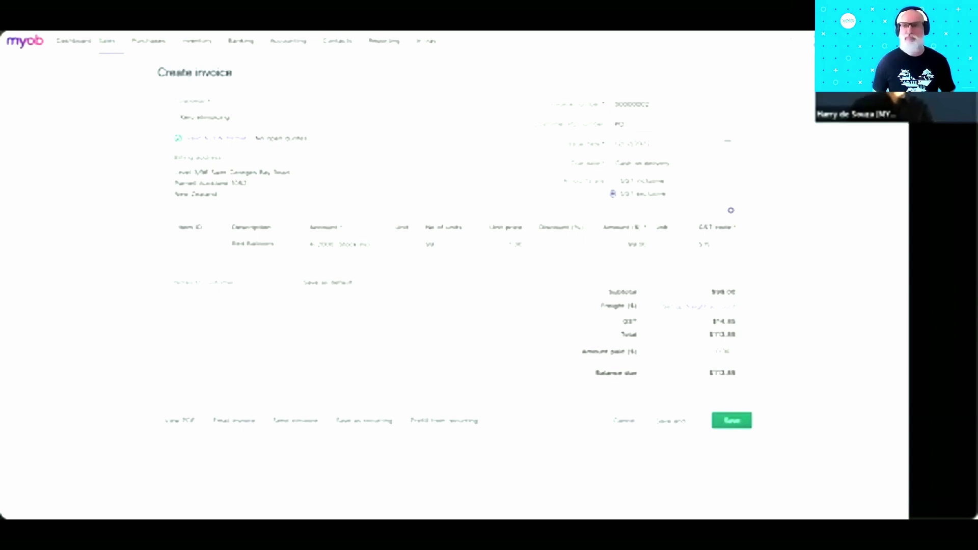
{"action": "type", "text": "-123456X"}
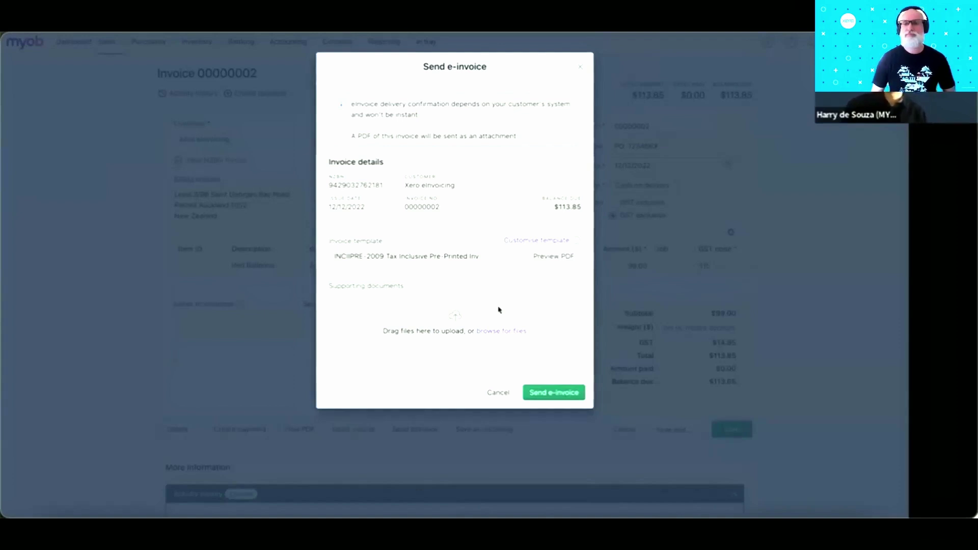
- Send invoice 00000002 to Xero eInvoicing as an e-invoice
{"action": "left_click", "coordinate": [558, 393]}
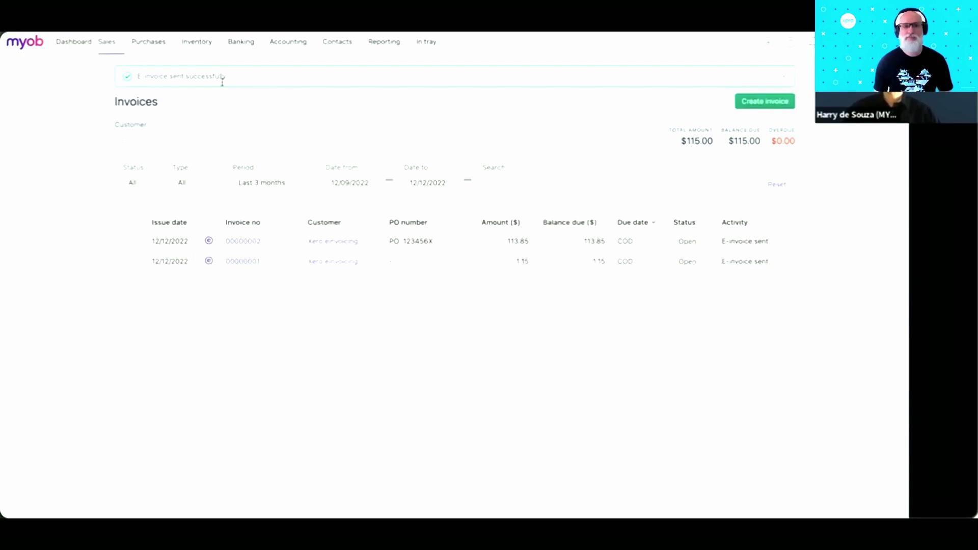
- Open sent invoice 00000002 and scroll down to its Activity history
{"action": "left_click", "coordinate": [235, 213]}
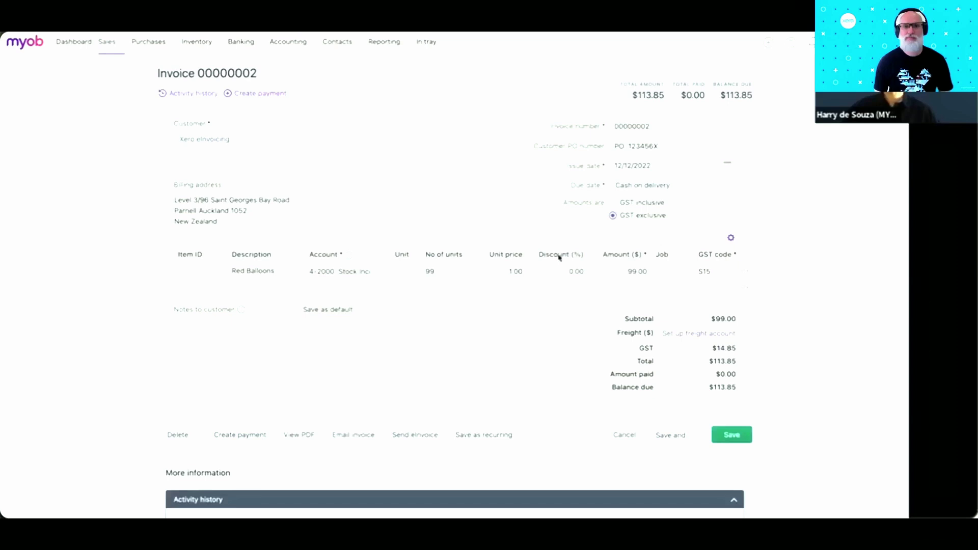
{"action": "scroll", "coordinate": [558, 255], "scroll_direction": "down", "scroll_amount": 2}
{"action": "scroll", "coordinate": [558, 254], "scroll_direction": "down", "scroll_amount": 1}
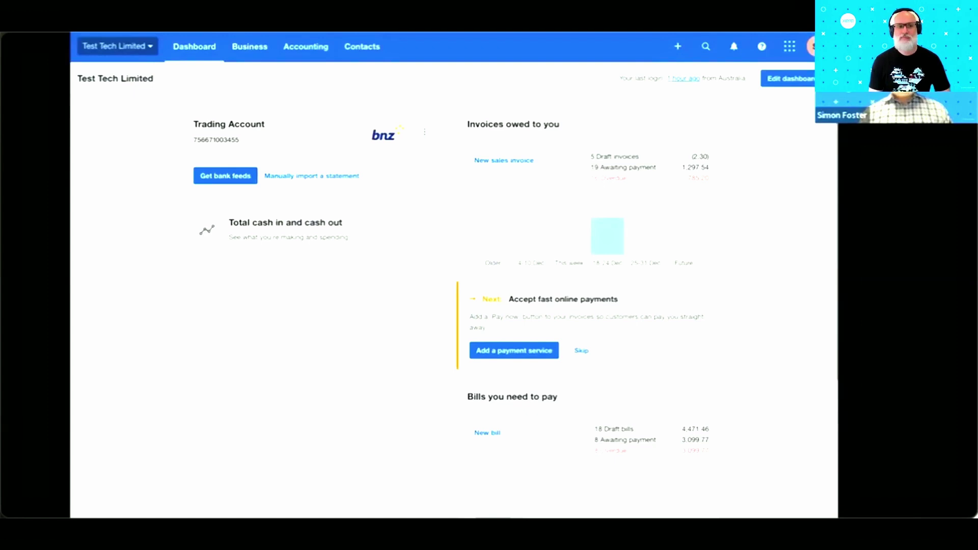
- Open draft bill 00000002 from NZ Demo File via Bills you need to pay and Draft
{"action": "left_click", "coordinate": [495, 396]}
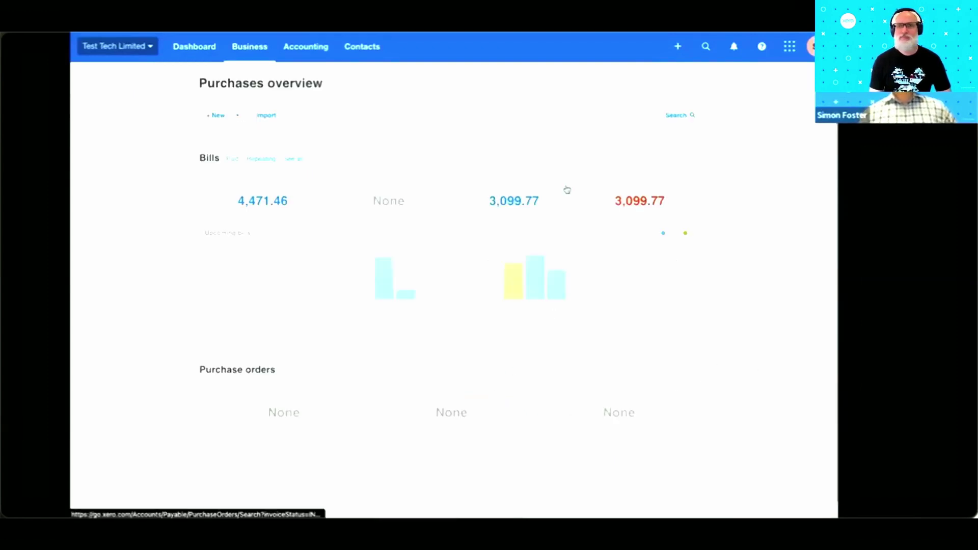
{"action": "left_click", "coordinate": [271, 197]}
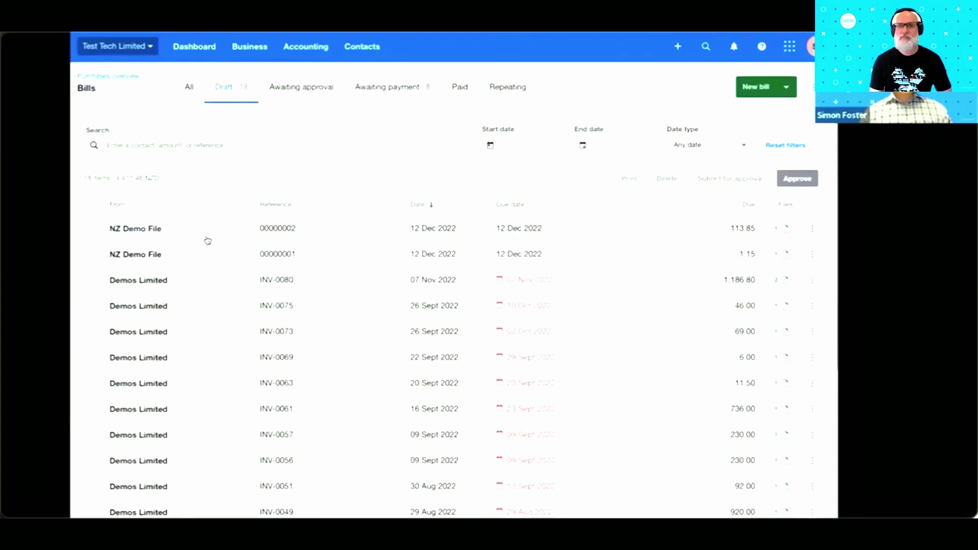
{"action": "left_click", "coordinate": [151, 230]}
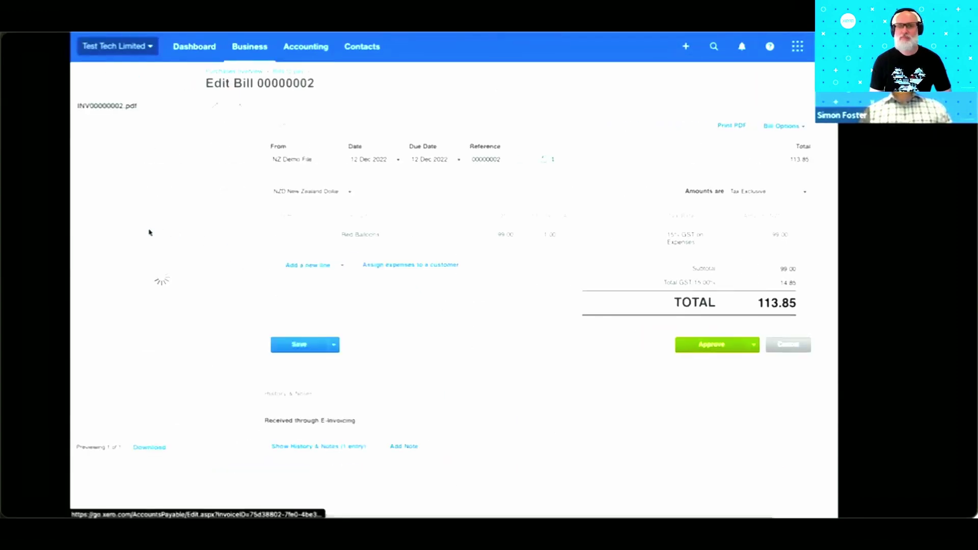